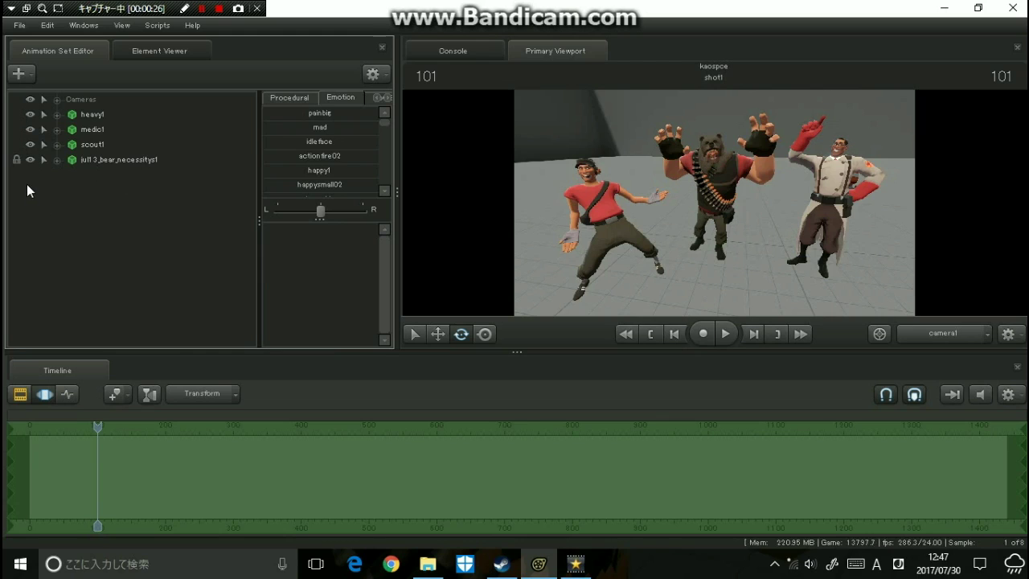
Hide the heavy's cosmetic sets: jul13_bear_necessitys1, fall2013_weight_room_warmer1, xms2013_heavy_pants1 and fall2013_the_cuban_coverup1.
mouse_move(99, 161)
left_mouse_down()
mouse_move(117, 141)
mouse_move(109, 135)
mouse_move(99, 148)
left_mouse_up()
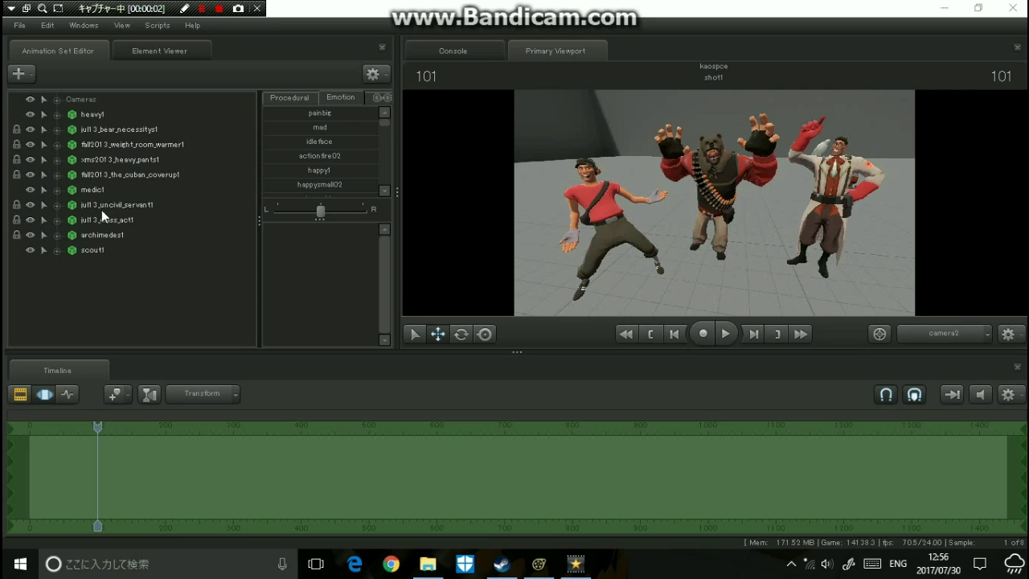
left_click(118, 130)
right_click(118, 130)
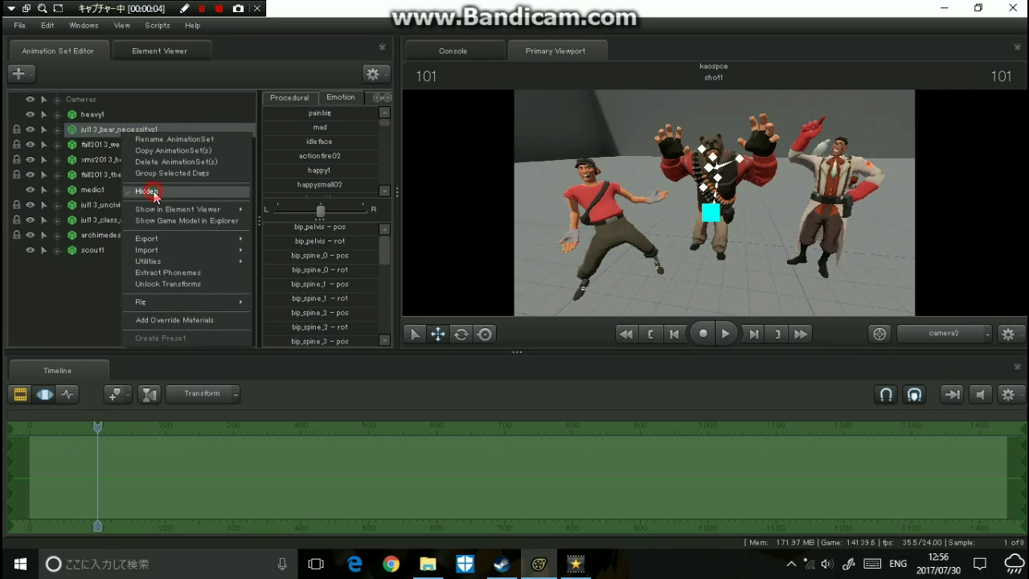
left_click(161, 161)
right_click(117, 132)
left_click(133, 162)
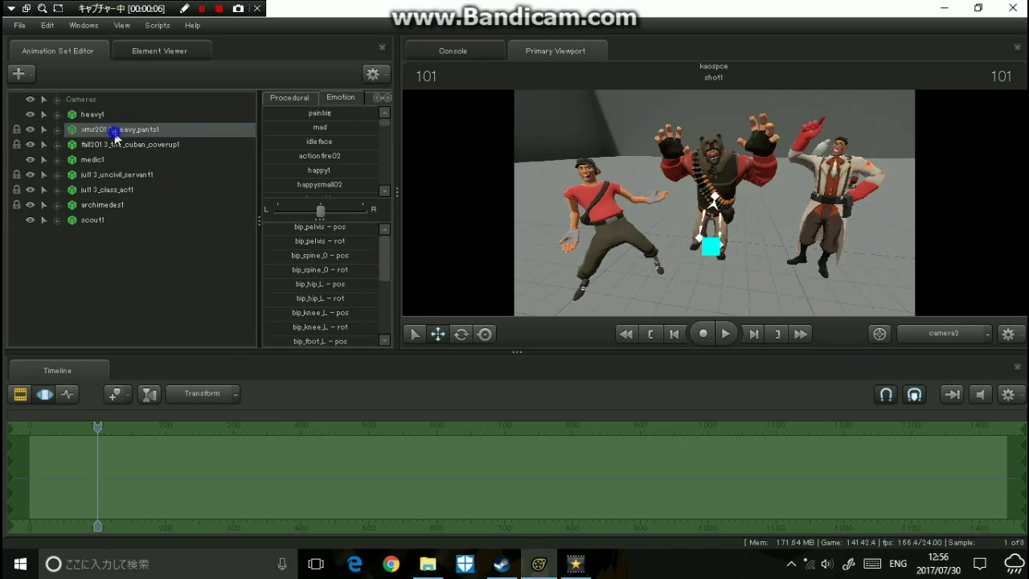
right_click(117, 132)
left_click(133, 187)
right_click(103, 130)
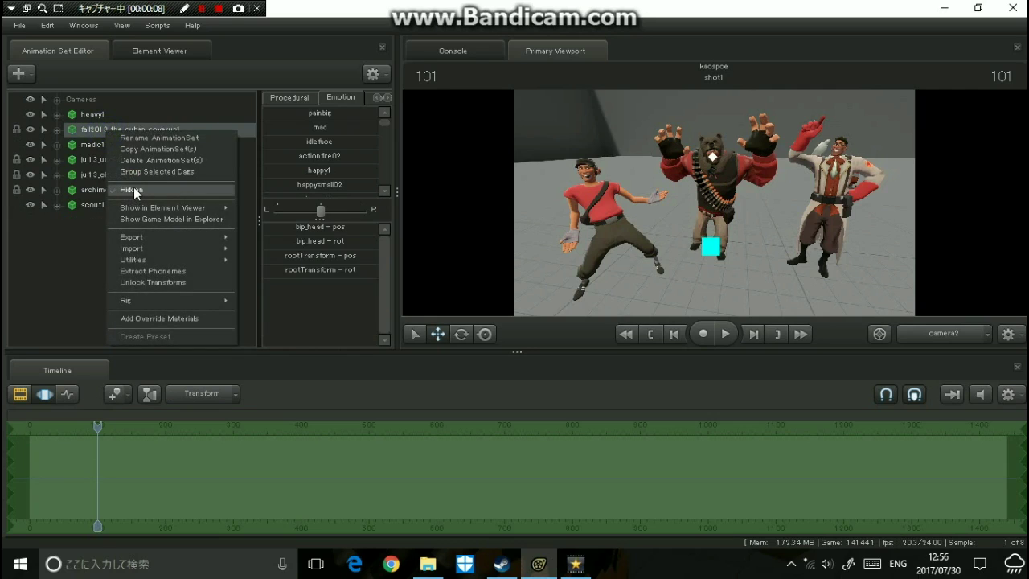
left_click(134, 187)
Hide the medic's cosmetic sets: jul13_uncivil_servant1, jul13_class_act1 and archimedes1.
left_click(98, 145)
right_click(103, 146)
left_click(132, 203)
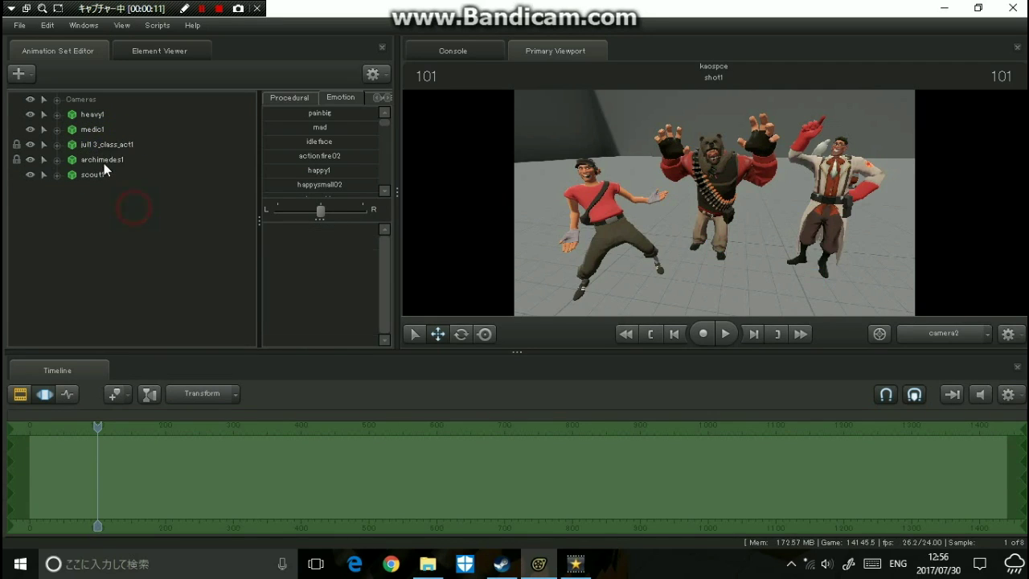
left_click(115, 145)
right_click(109, 151)
left_click(147, 201)
right_click(100, 151)
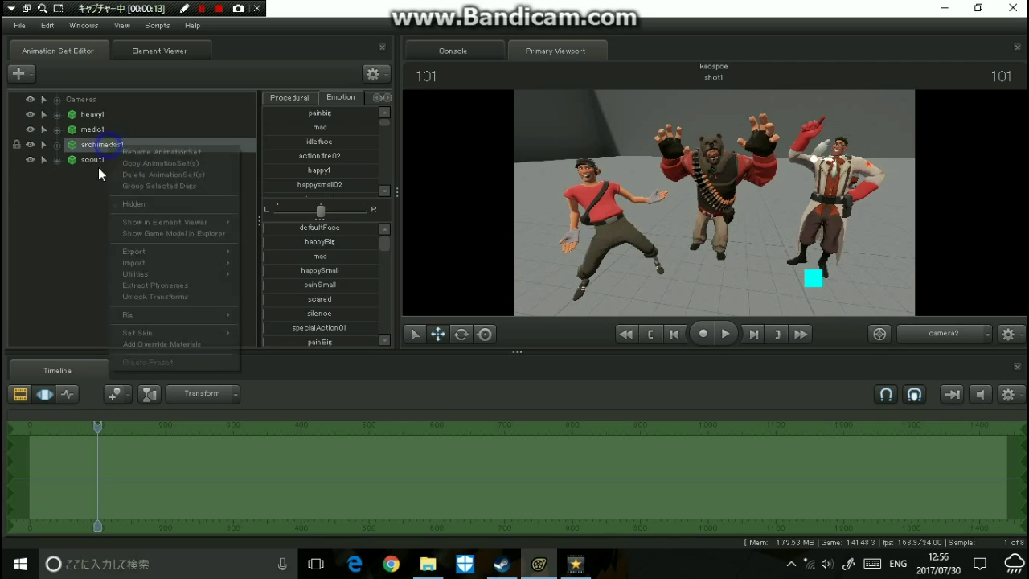
left_click(133, 204)
Start an animation set for a new model and filter the model list to the tf mod and "pl".
left_click(103, 145)
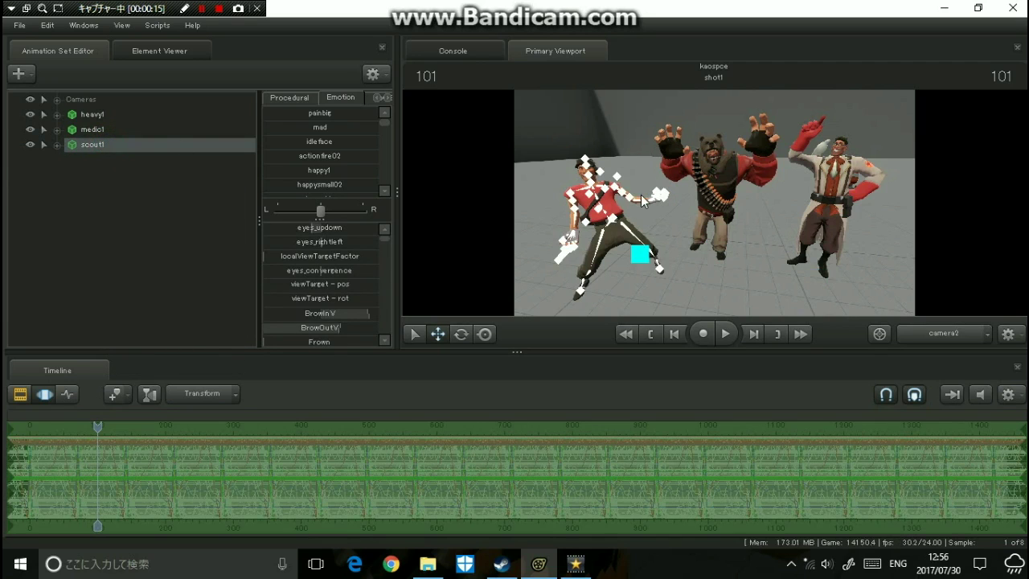
left_click(21, 74)
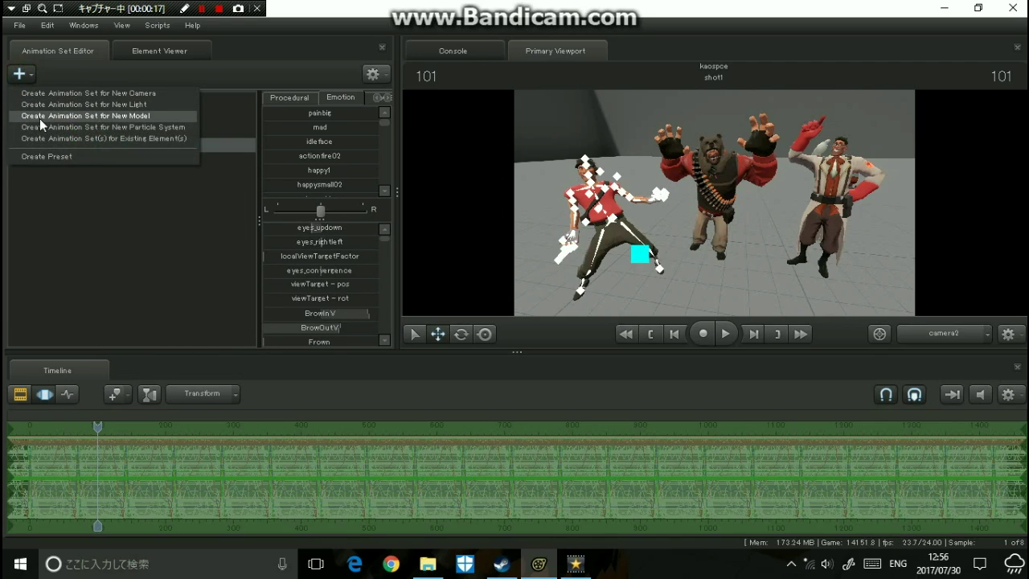
left_click(103, 116)
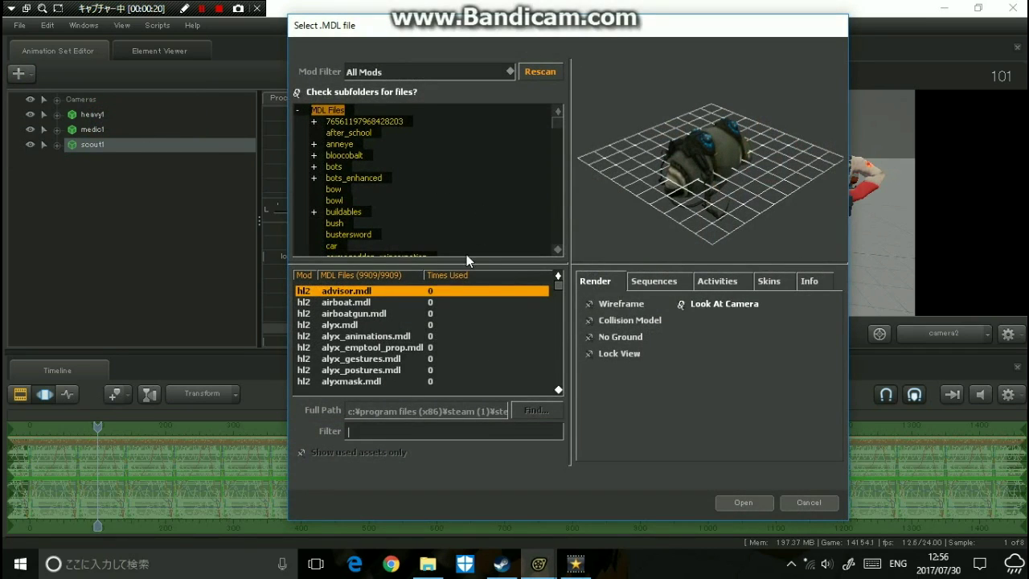
left_click(398, 72)
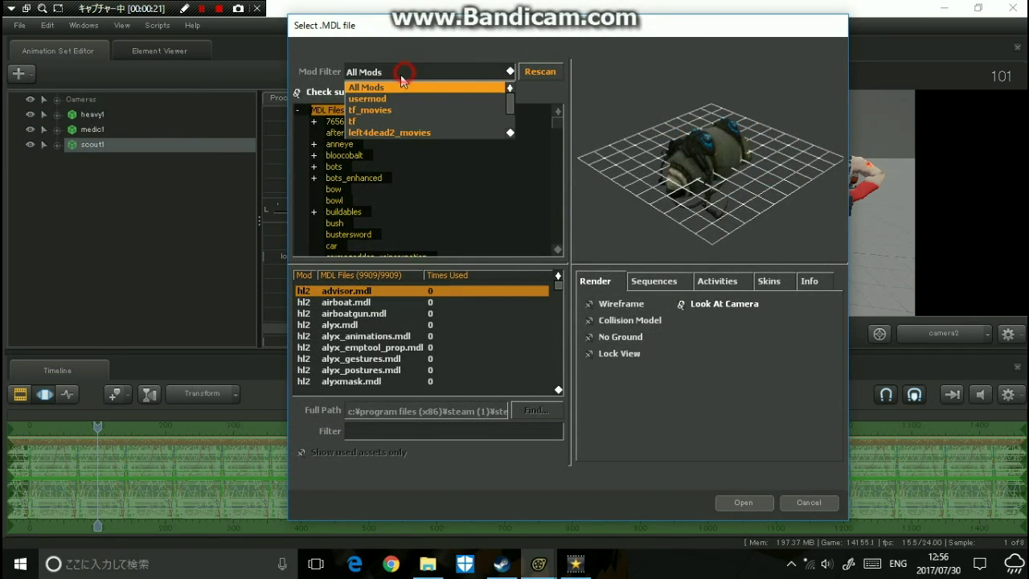
left_click(360, 122)
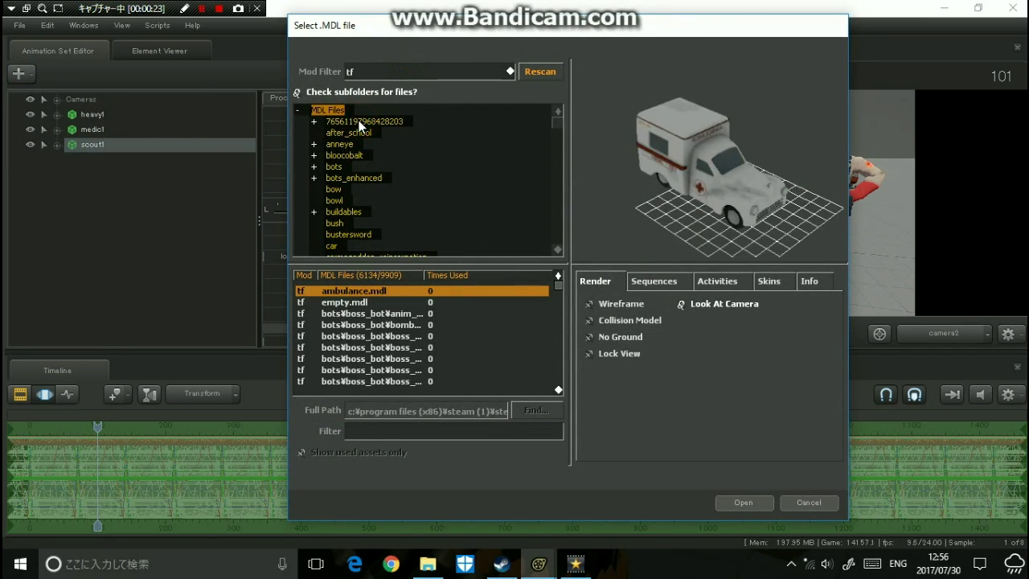
left_click(369, 431)
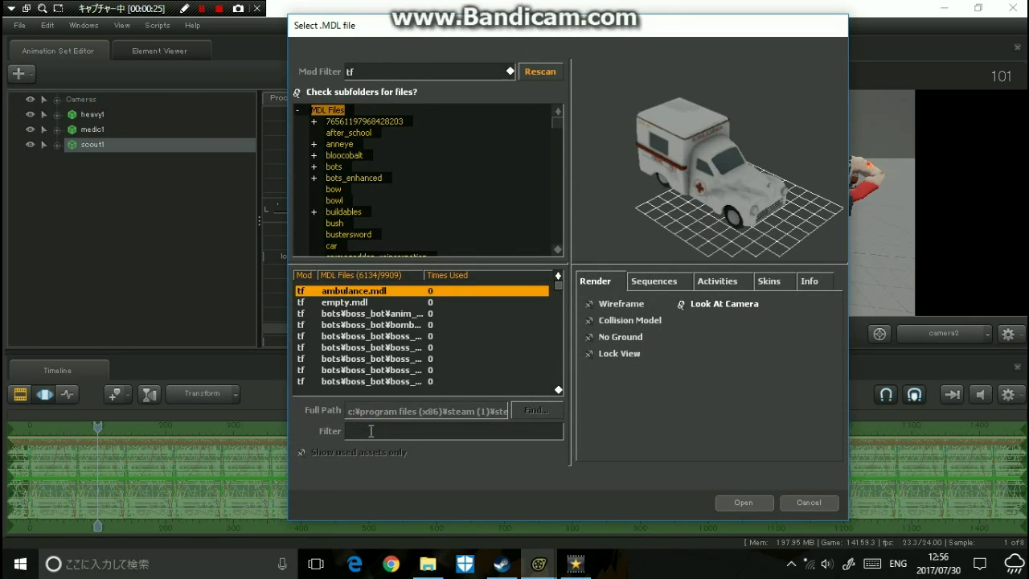
type("pl")
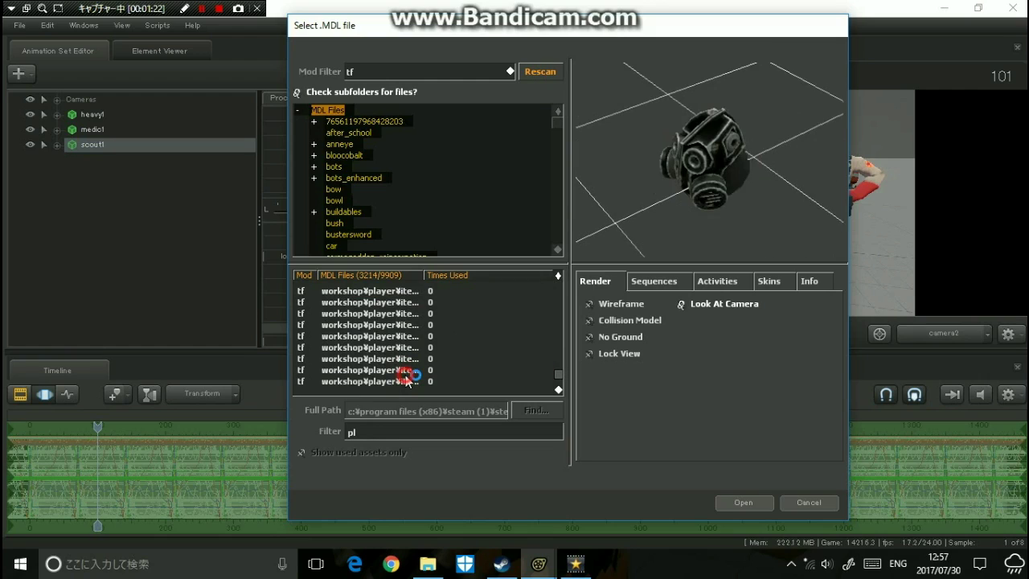
Preview the workshop player items and add the red copilot cap with goggles to the scene.
left_click(406, 375)
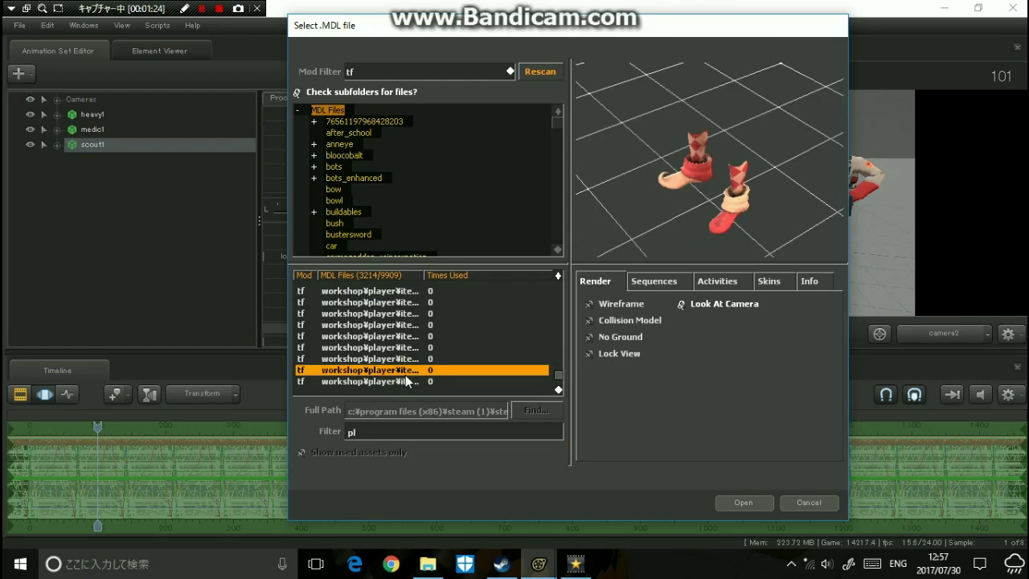
left_click(442, 326)
left_click(435, 314)
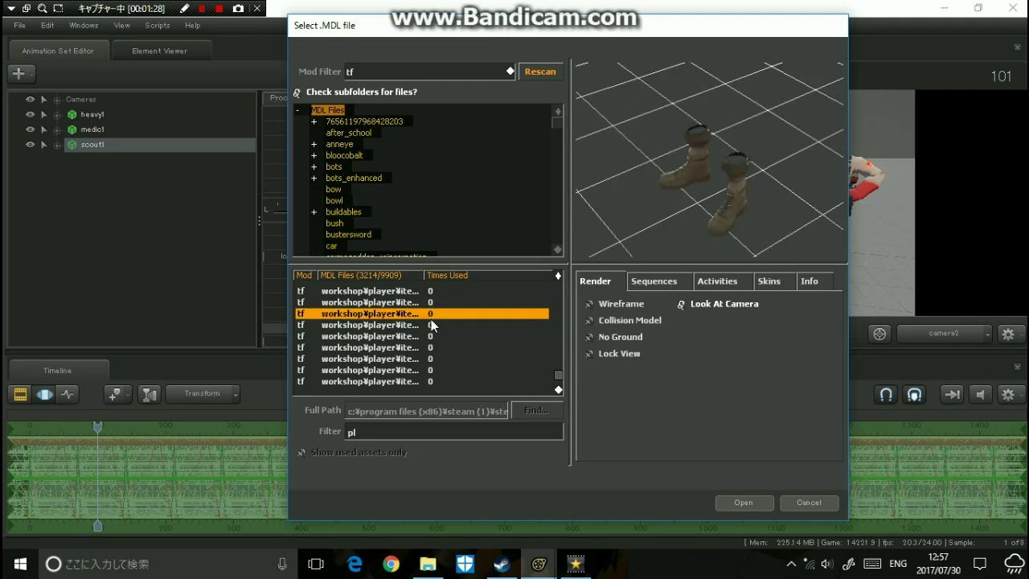
left_click(423, 329)
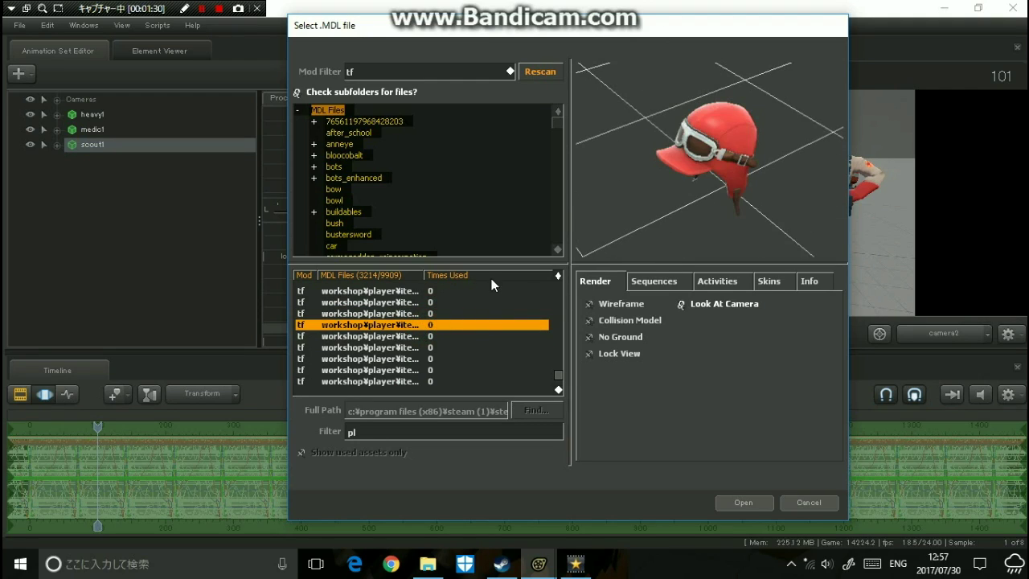
left_click(755, 509)
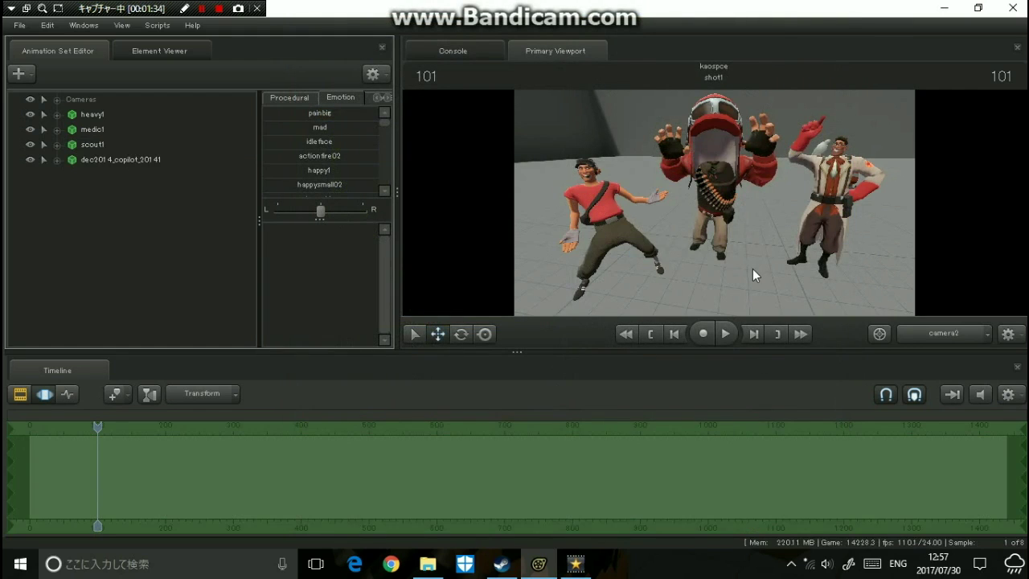
Lock the copilot cap's animation set to scout1 and fully zero its transforms so it sits on the scout's head.
left_click(141, 159)
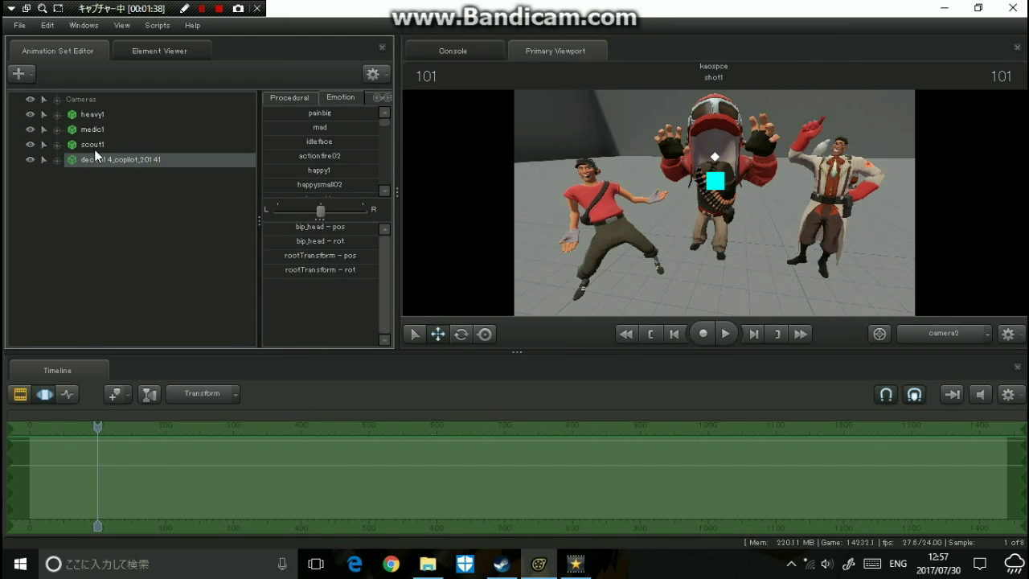
mouse_move(85, 161)
left_mouse_down()
mouse_move(90, 142)
mouse_move(102, 161)
left_mouse_up()
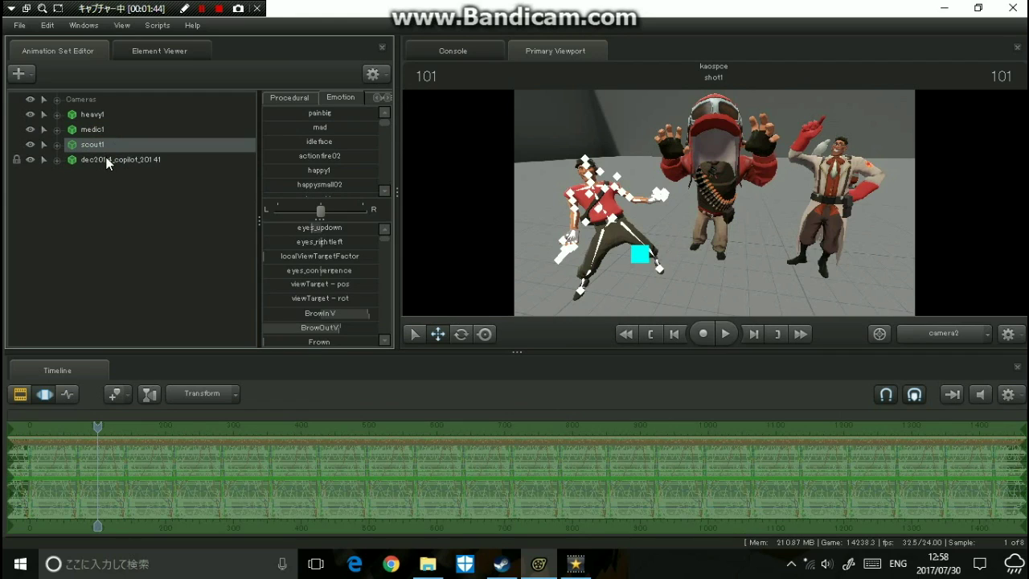
left_click(109, 158)
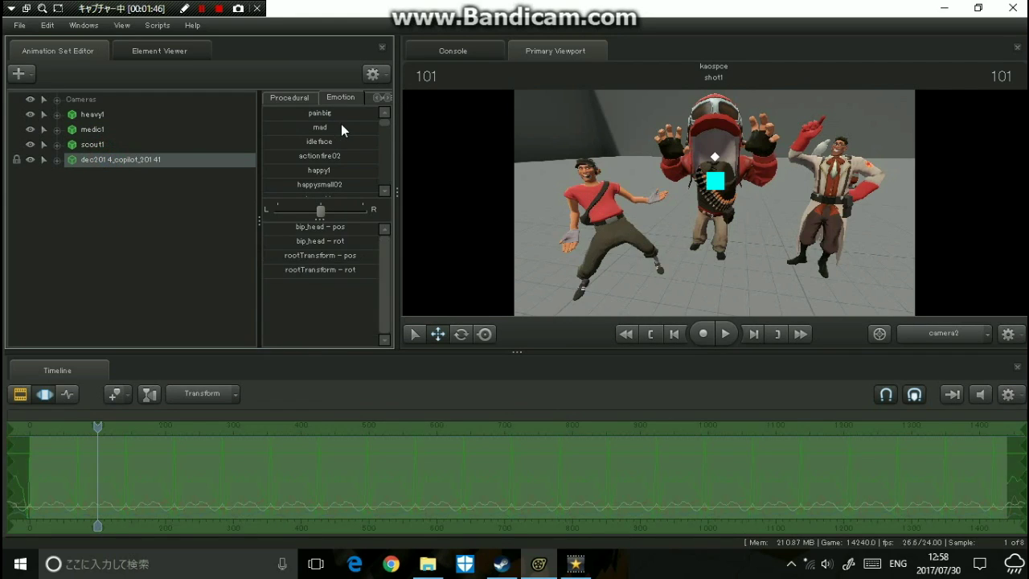
left_click(283, 102)
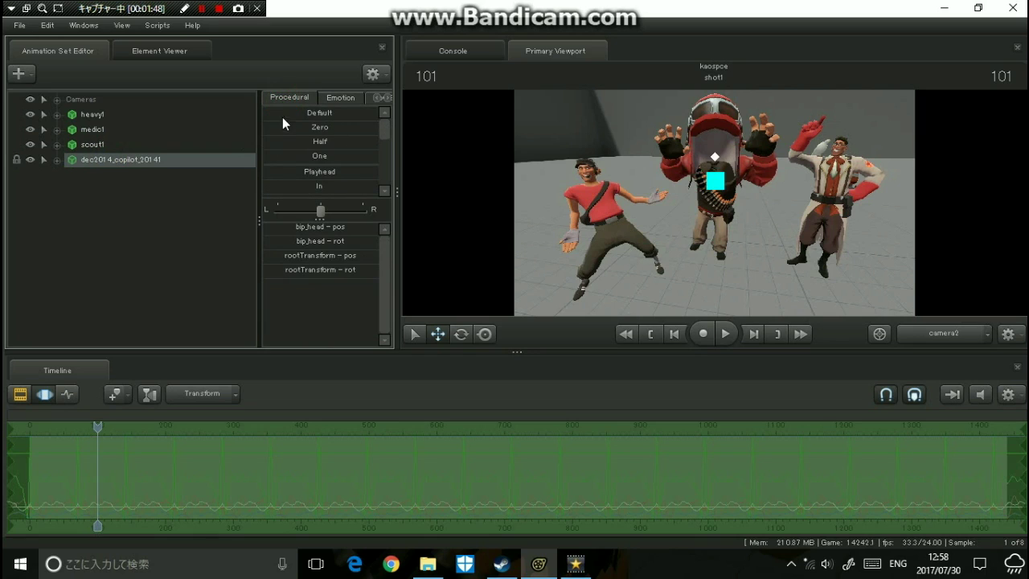
left_click_drag(268, 127, 378, 127)
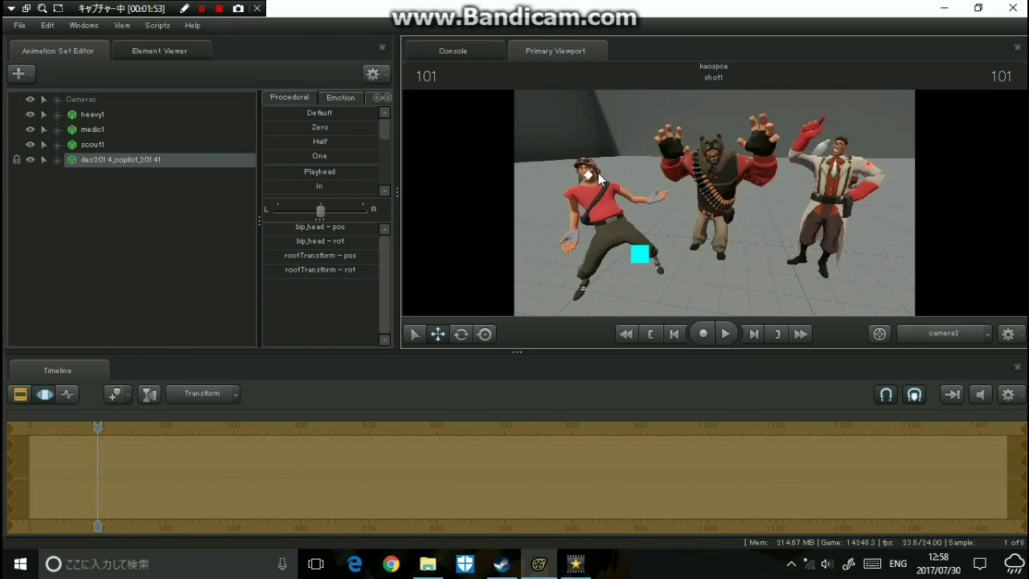
Change the scene camera to camera1 and aim it closely at the scout's head.
left_click(987, 332)
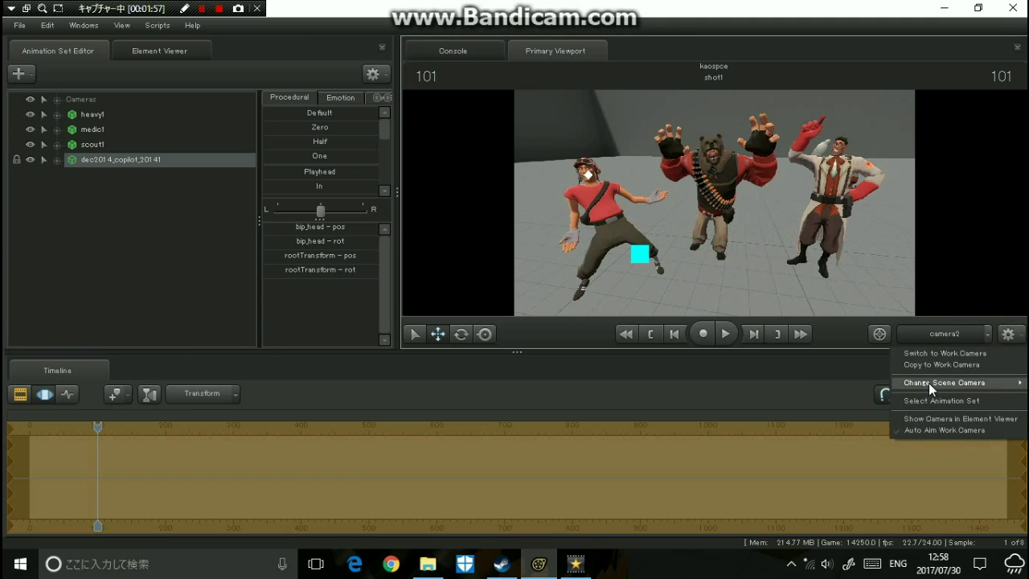
left_click(857, 403)
left_click_drag(793, 235, 720, 158)
key("w")
key("w")
key("ctrl")
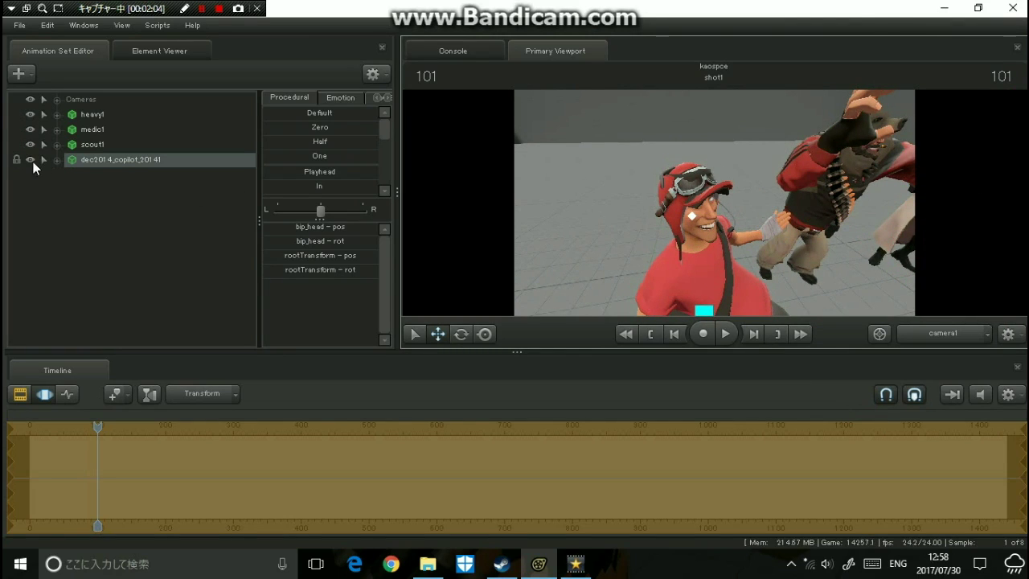
Turn off the copilot cap's visibility and set scout1's hat body group to <none>.
left_click(32, 160)
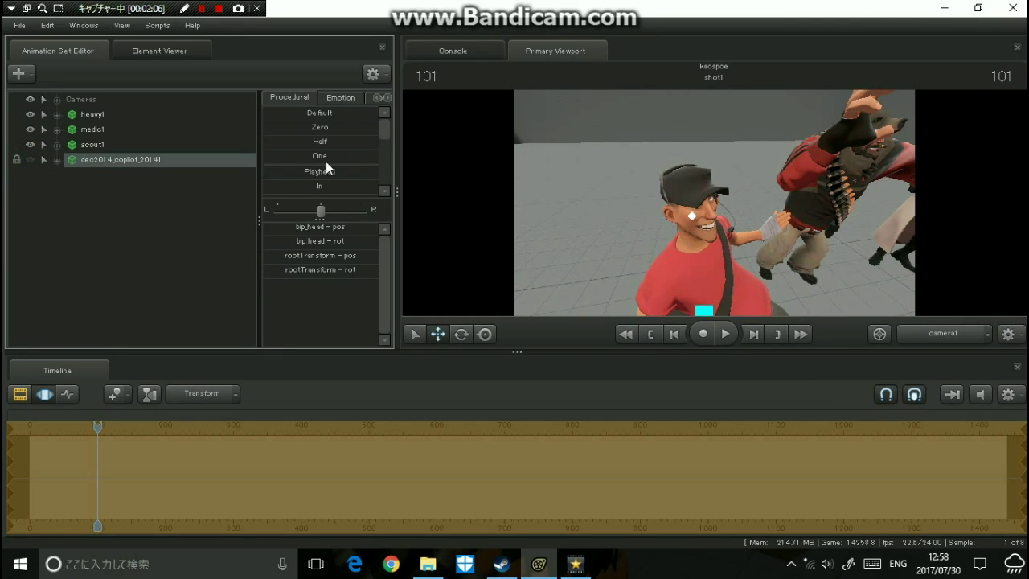
left_click(114, 145)
right_click(113, 145)
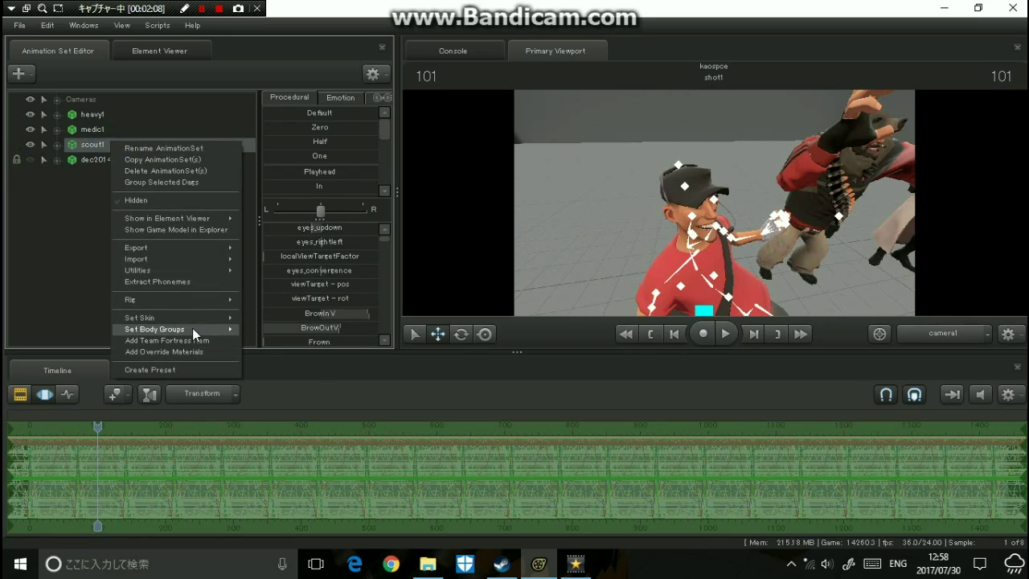
mouse_move(192, 328)
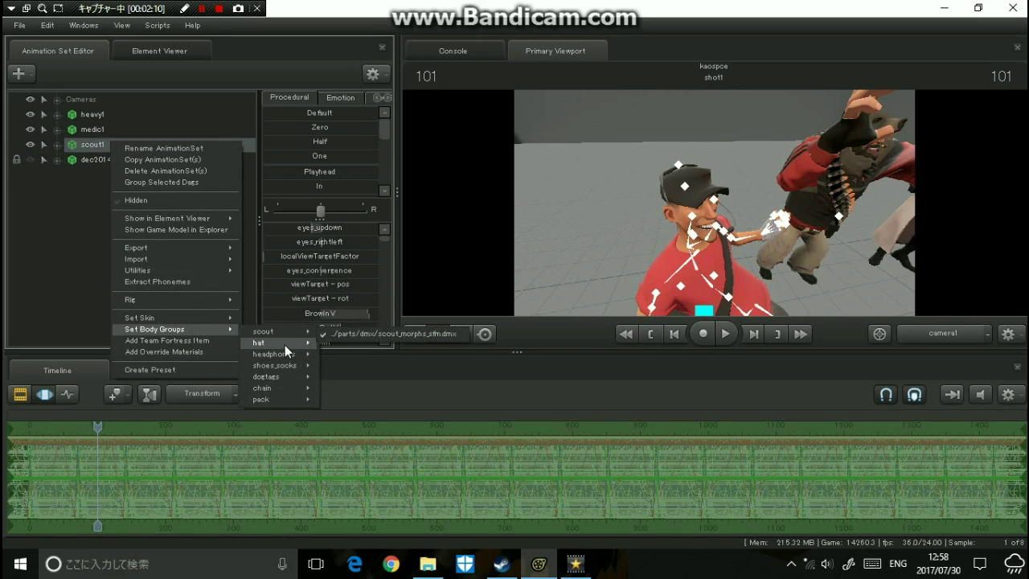
mouse_move(285, 345)
left_click(345, 356)
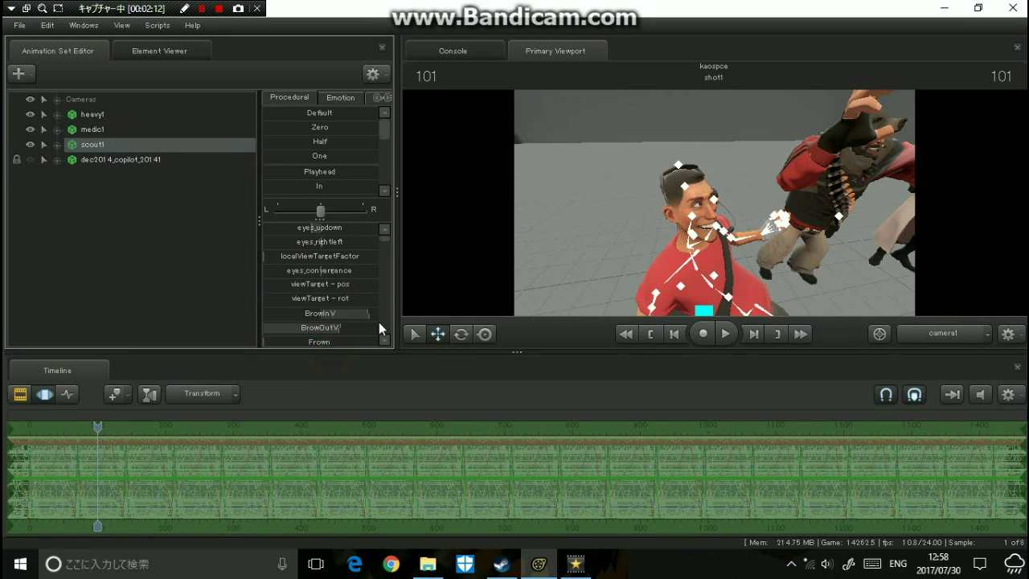
Set scout1's headphones body group to <none> and turn the copilot cap's visibility back on.
right_click(117, 146)
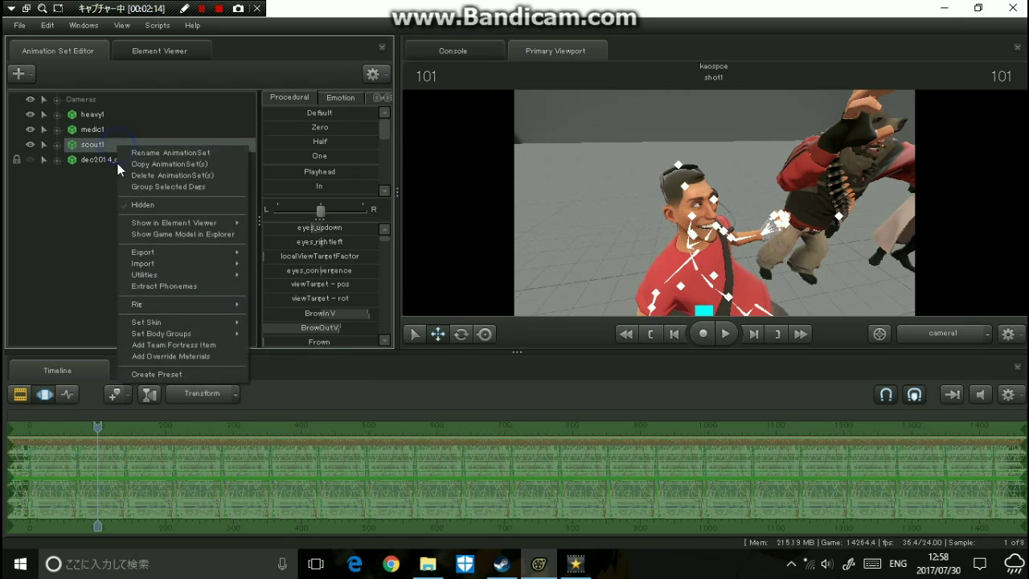
mouse_move(201, 333)
mouse_move(276, 358)
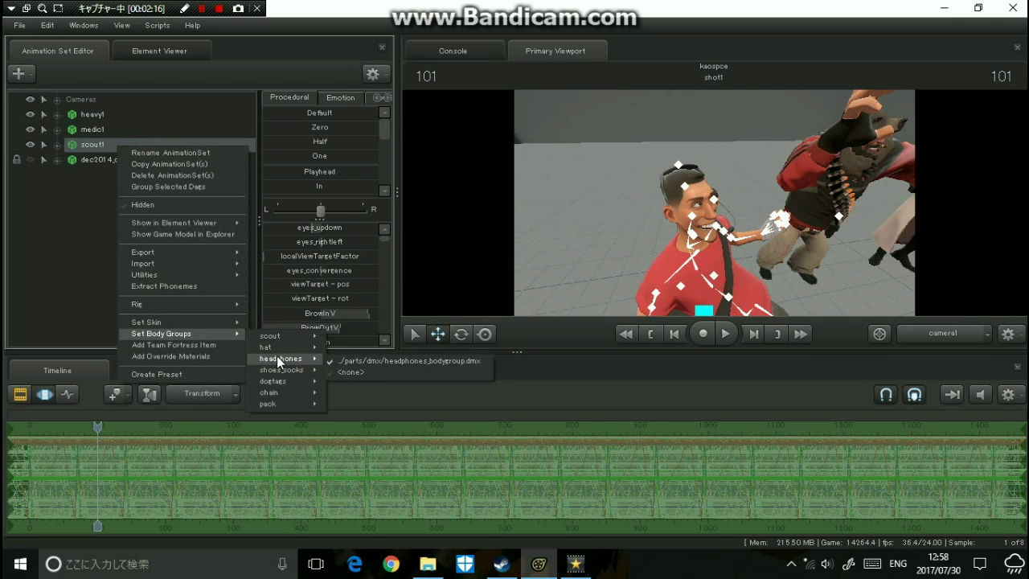
left_click(344, 369)
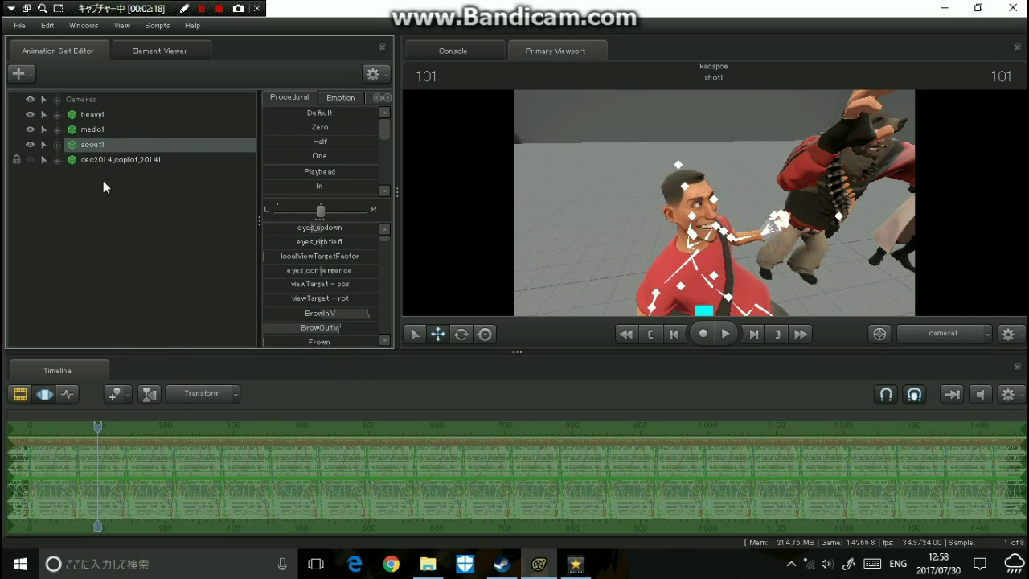
left_click(29, 160)
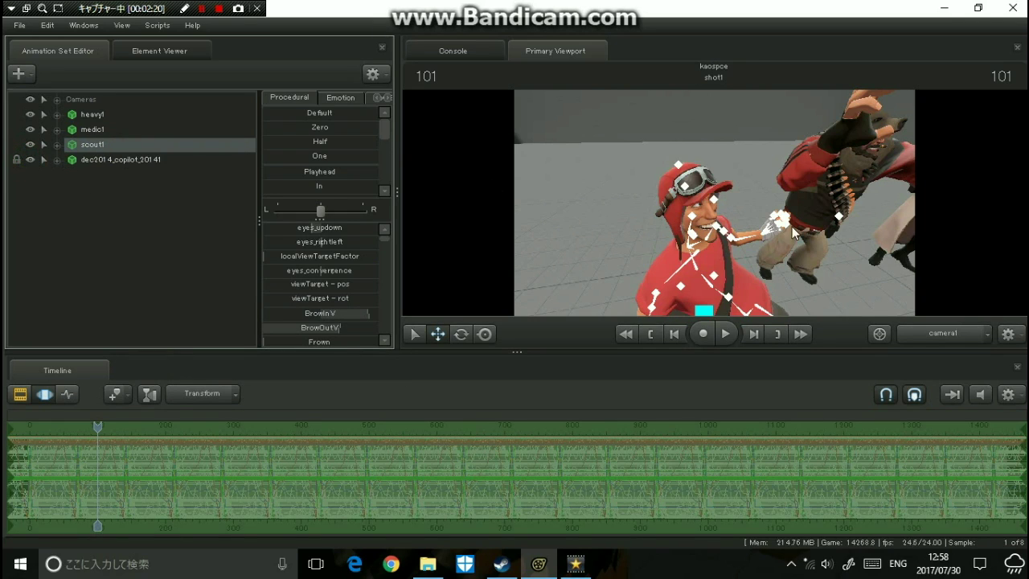
left_click_drag(732, 168, 688, 169)
left_click_drag(693, 206, 719, 202)
key("ctrl")
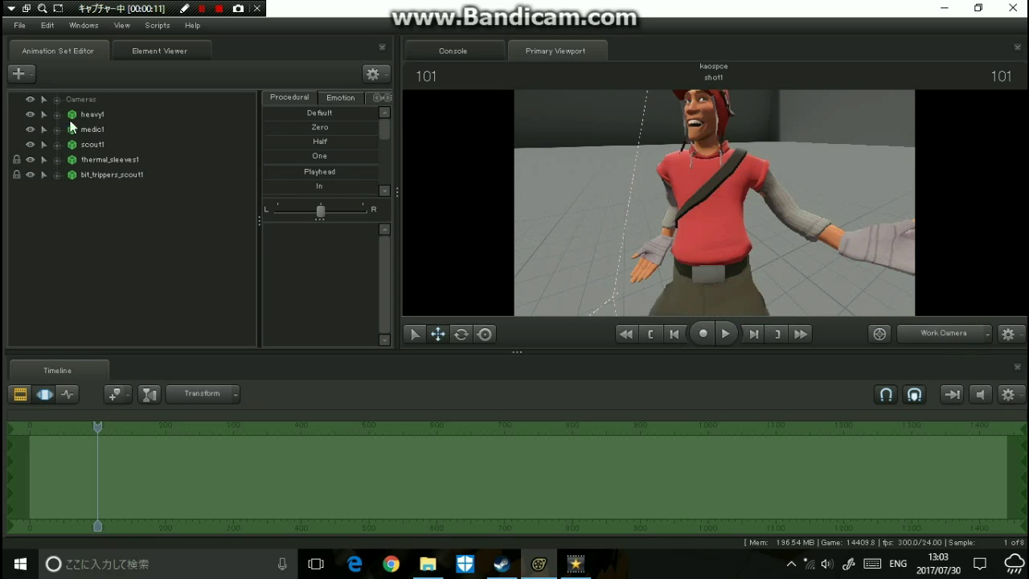
Add override materials to the thermal_sleeves1 animation set.
right_click(107, 163)
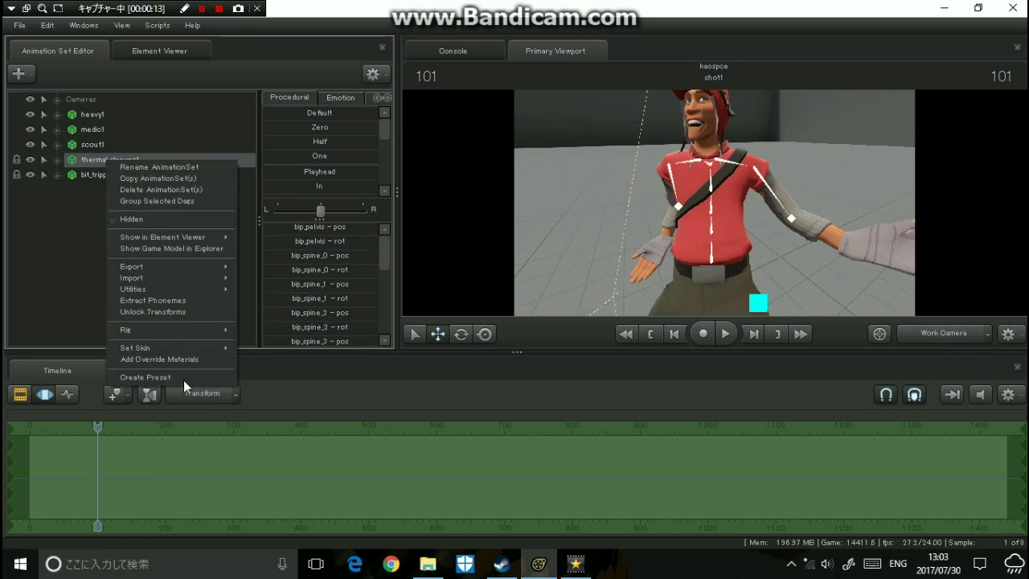
left_click(173, 360)
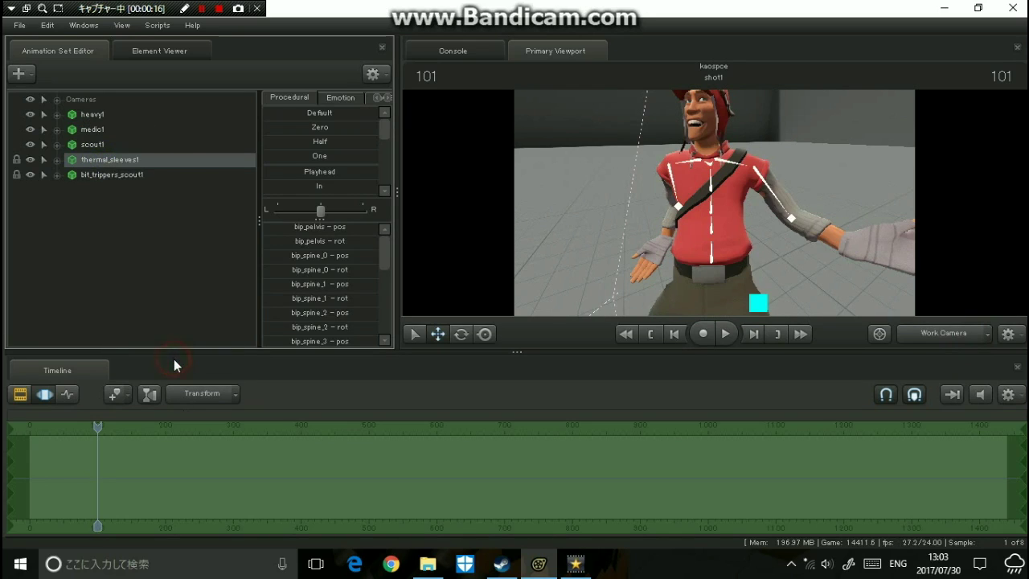
Show the thermal_sleeves1 model in the Element Viewer and expand its materials down to the thermal_sleeves material's properties.
right_click(152, 161)
mouse_move(195, 278)
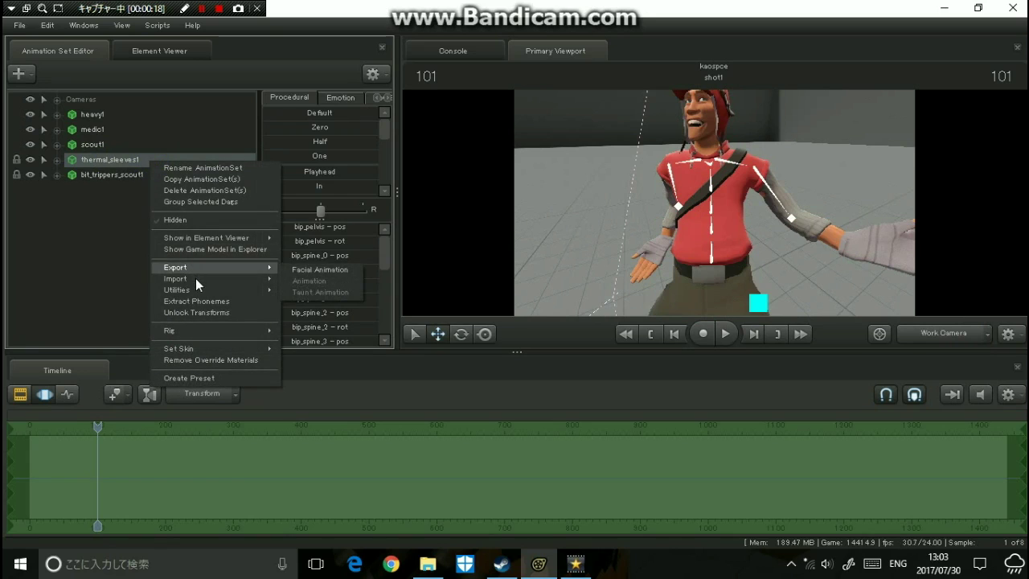
mouse_move(195, 238)
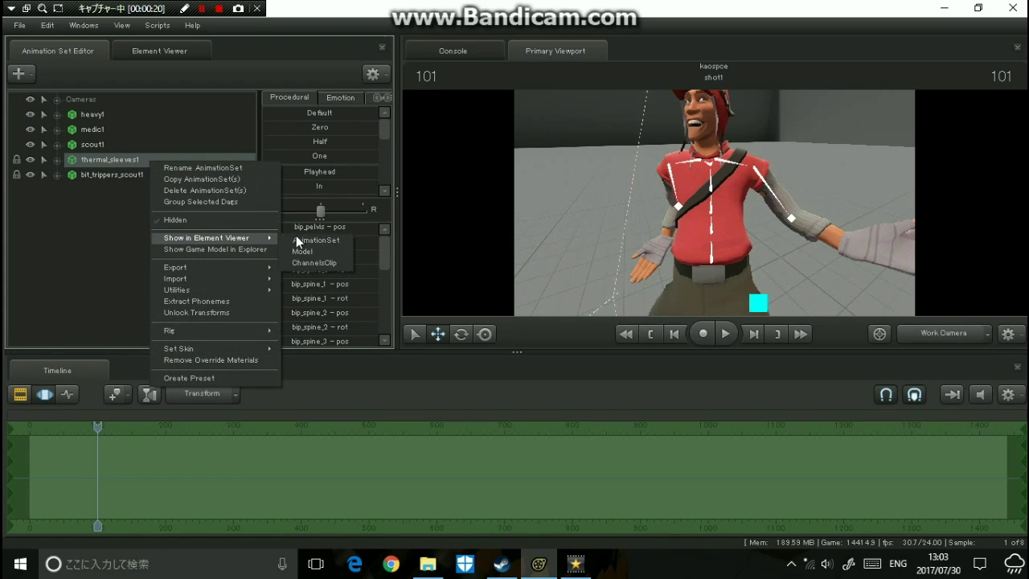
left_click(305, 255)
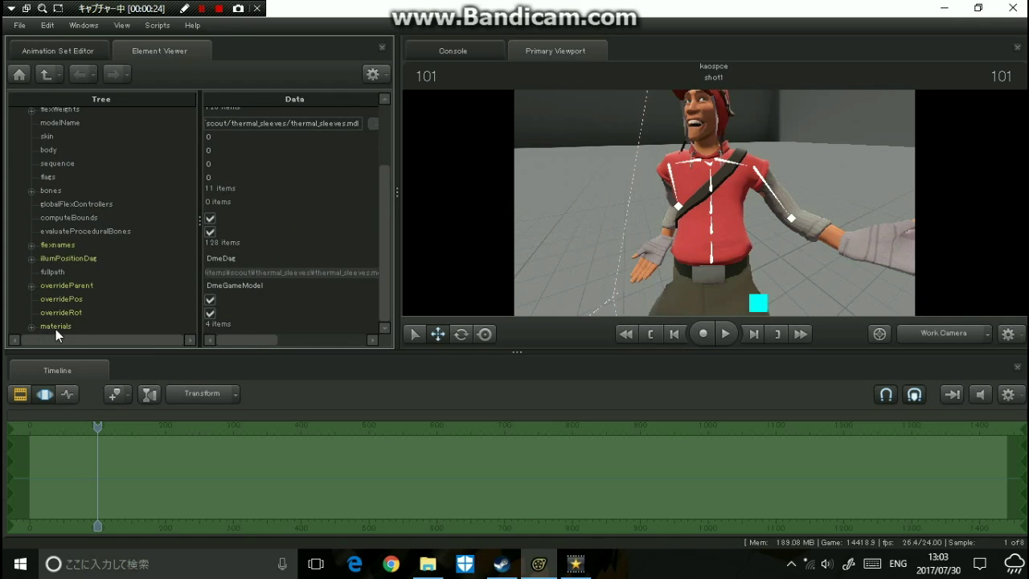
left_click(32, 327)
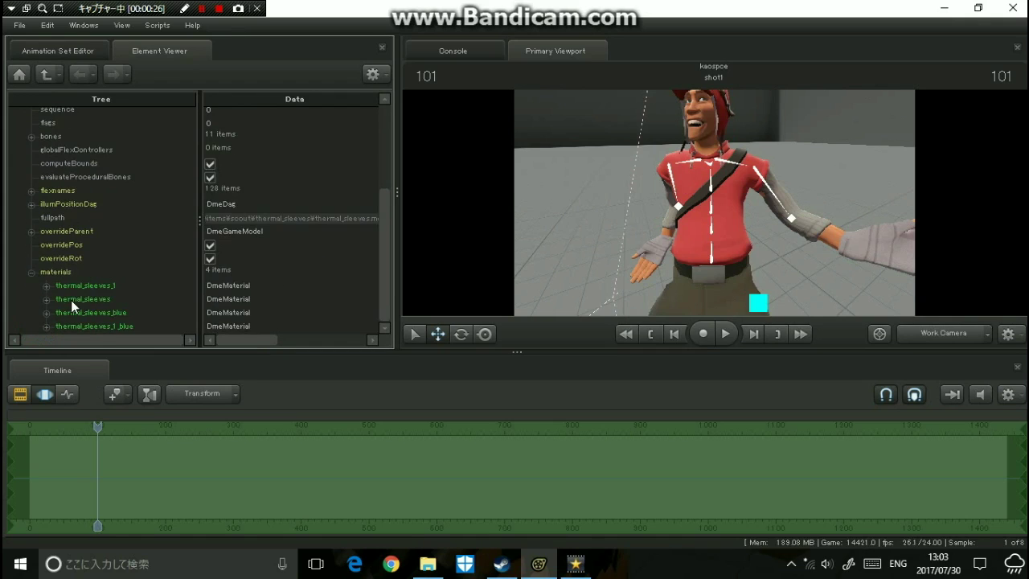
left_click(47, 298)
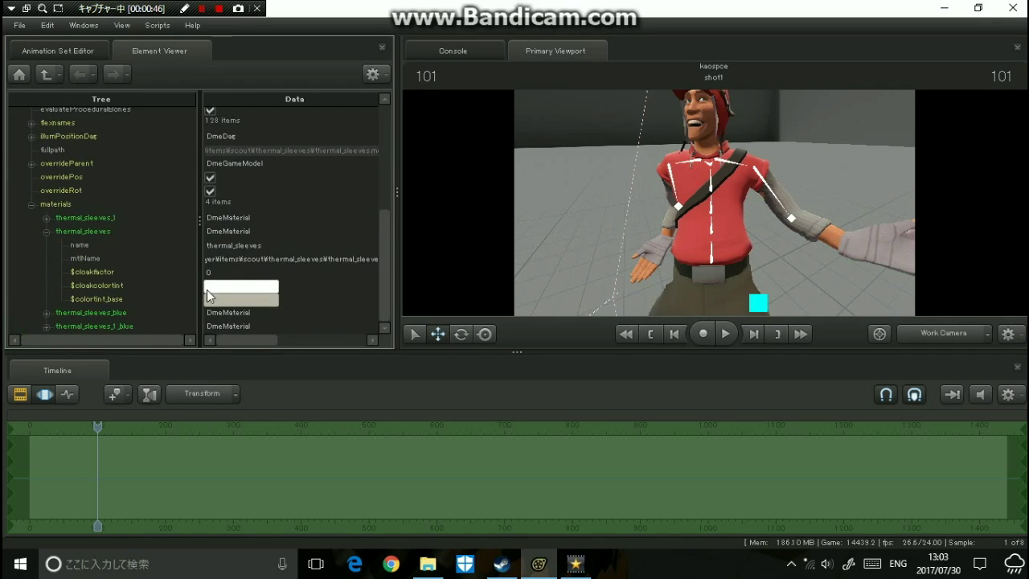
Set the thermal_sleeves material's $colortint_base to bright green, RGB 88, 227, 46.
left_click(243, 301)
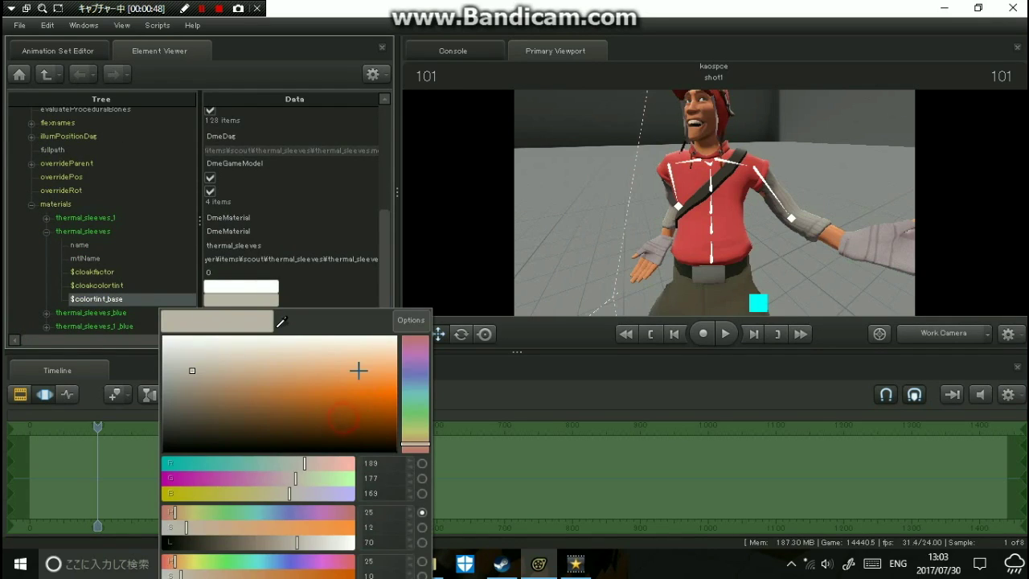
left_click(299, 389)
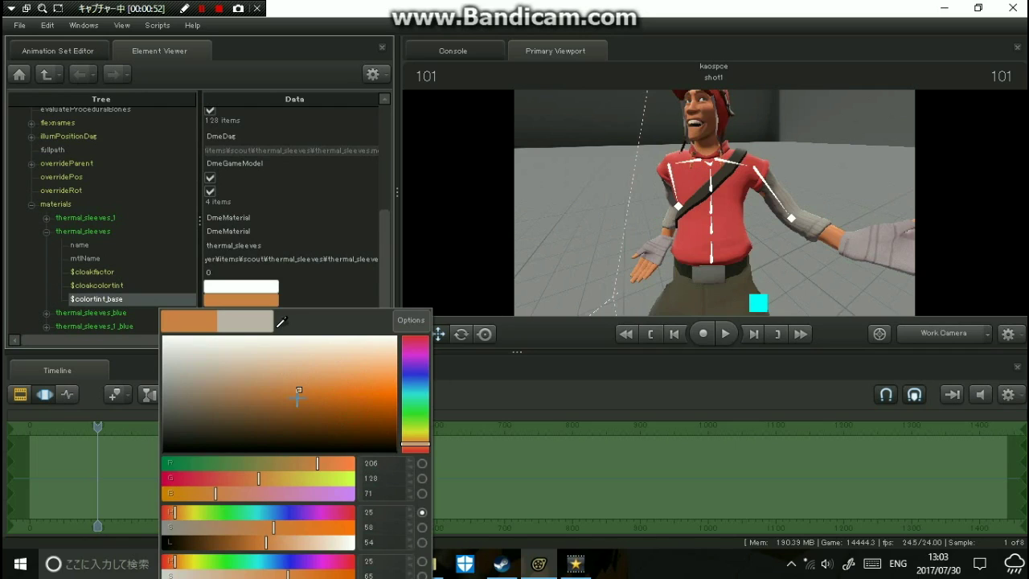
left_click(324, 385)
left_click(410, 366)
left_click(410, 350)
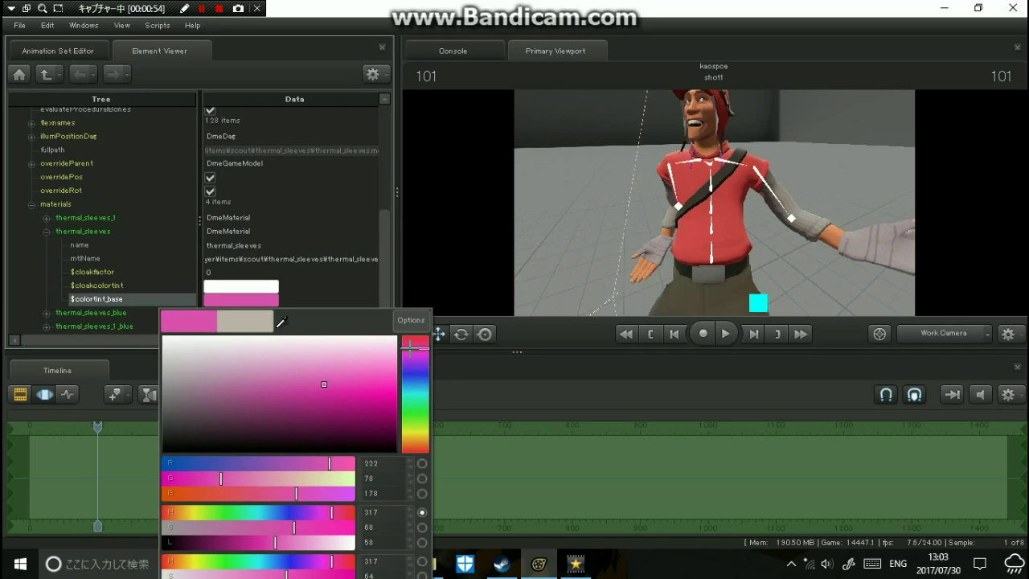
left_click(328, 398)
left_click(315, 373)
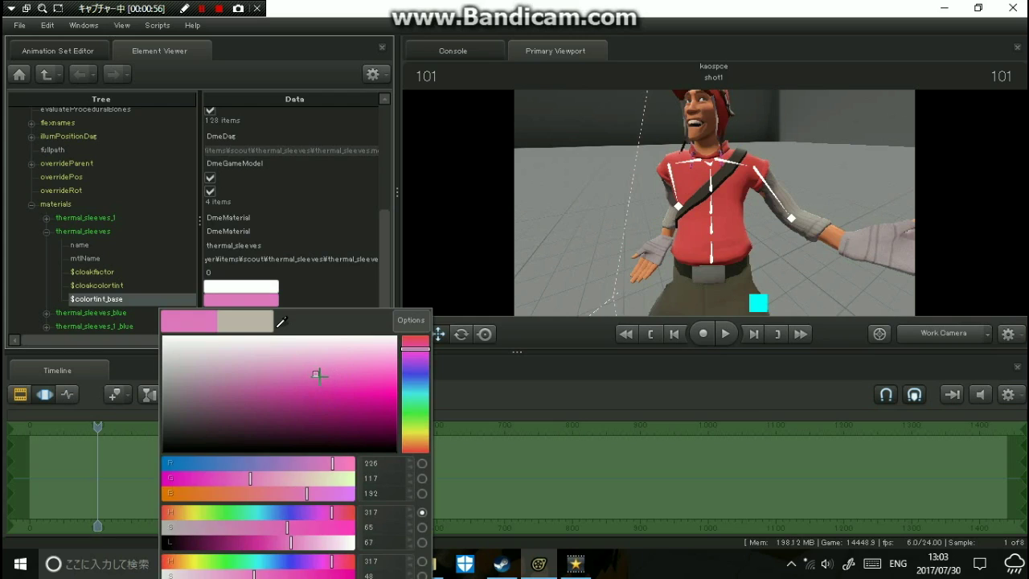
left_click(324, 394)
left_click(319, 394)
left_click(306, 382)
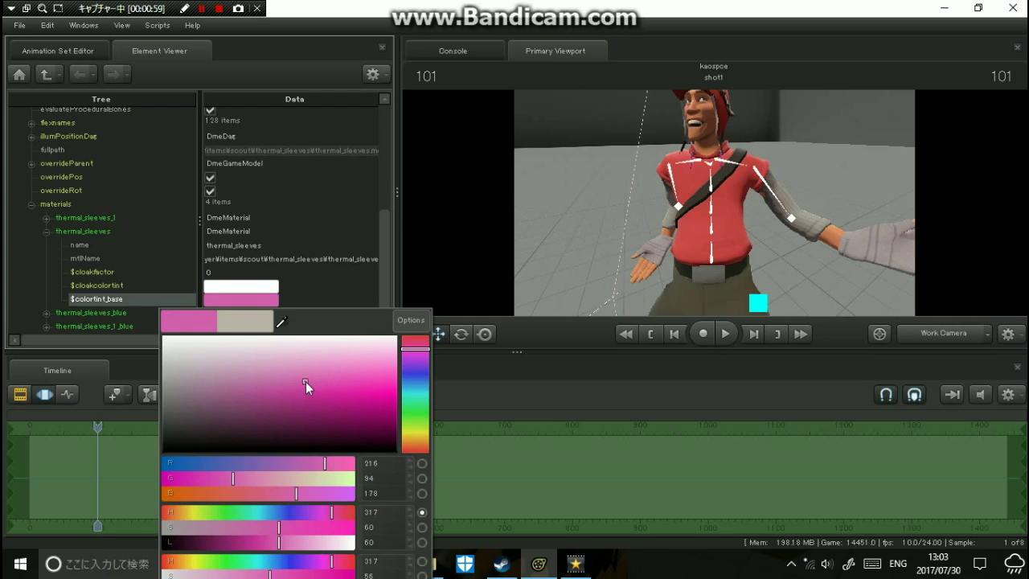
left_click(414, 417)
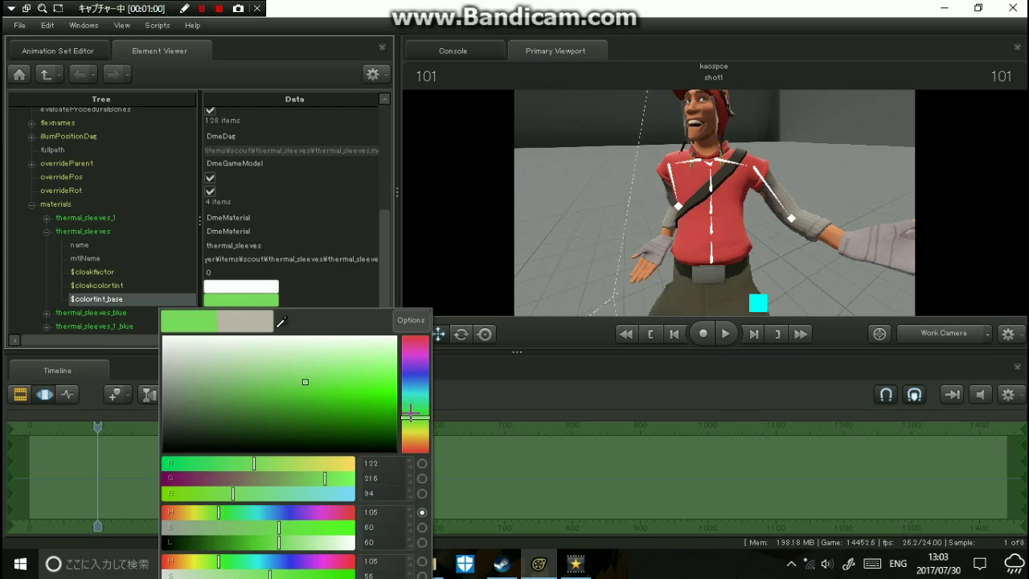
left_click(362, 388)
left_click(343, 388)
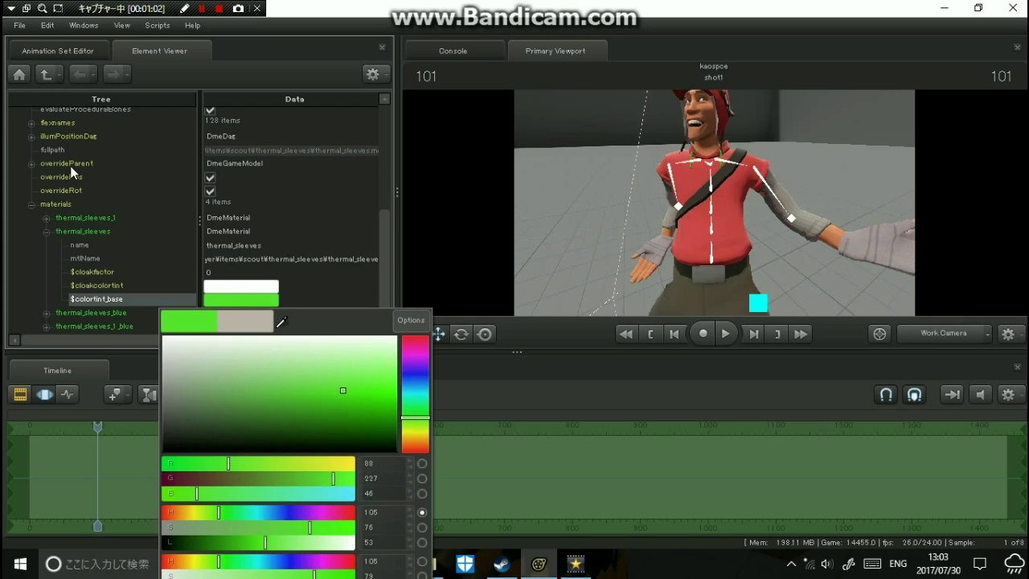
Set the thermal_sleeves_1 material's $colortint_base to green, RGB 21, 217, 28.
left_click(46, 219)
left_click(240, 287)
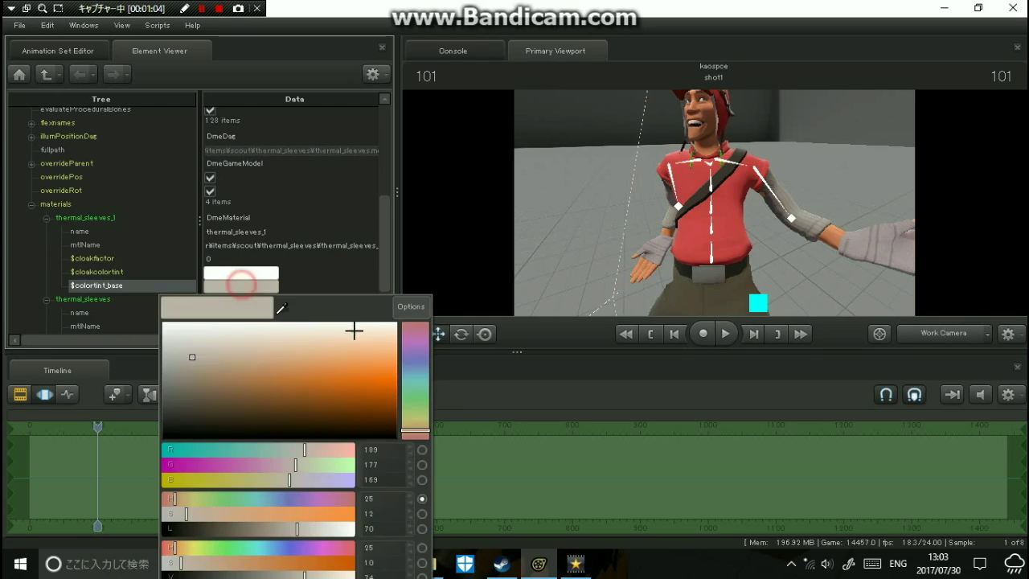
left_click(413, 398)
left_click(370, 397)
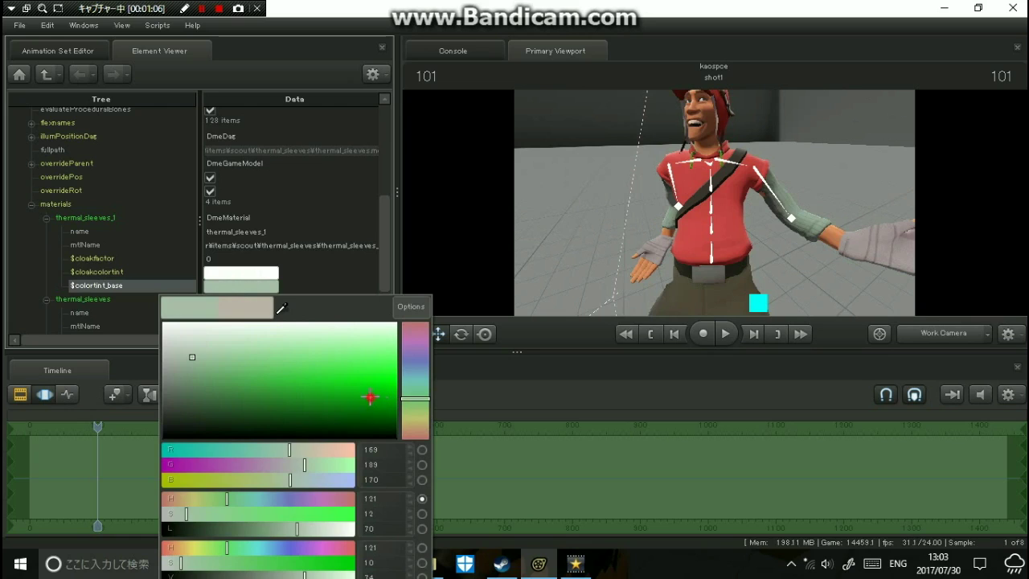
left_click(348, 379)
left_click_drag(373, 368, 356, 384)
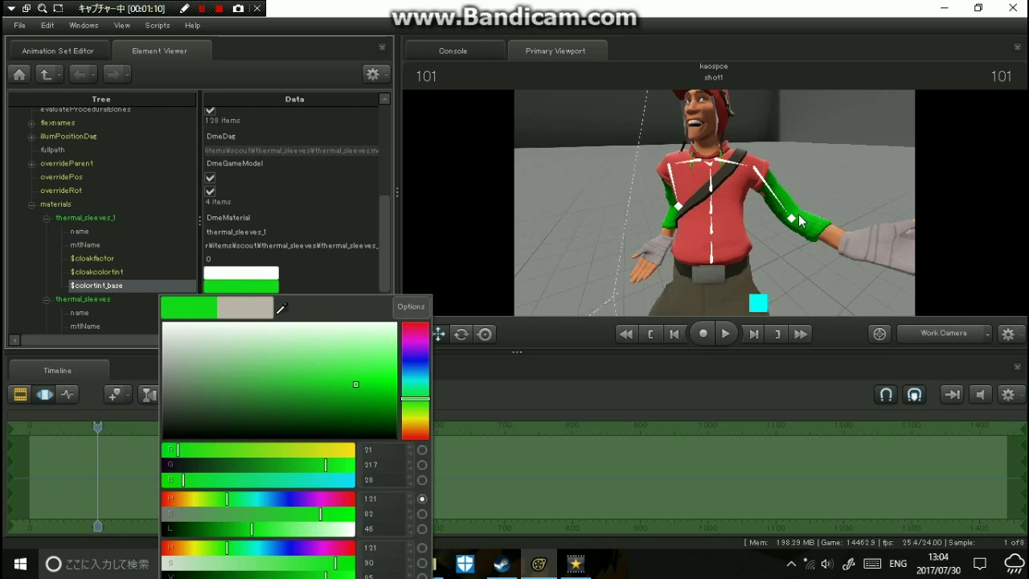
Collapse the two edited materials and set thermal_sleeves_blue's $colortint_base to red, RGB 231, 55, 55.
left_click(47, 218)
left_click(47, 235)
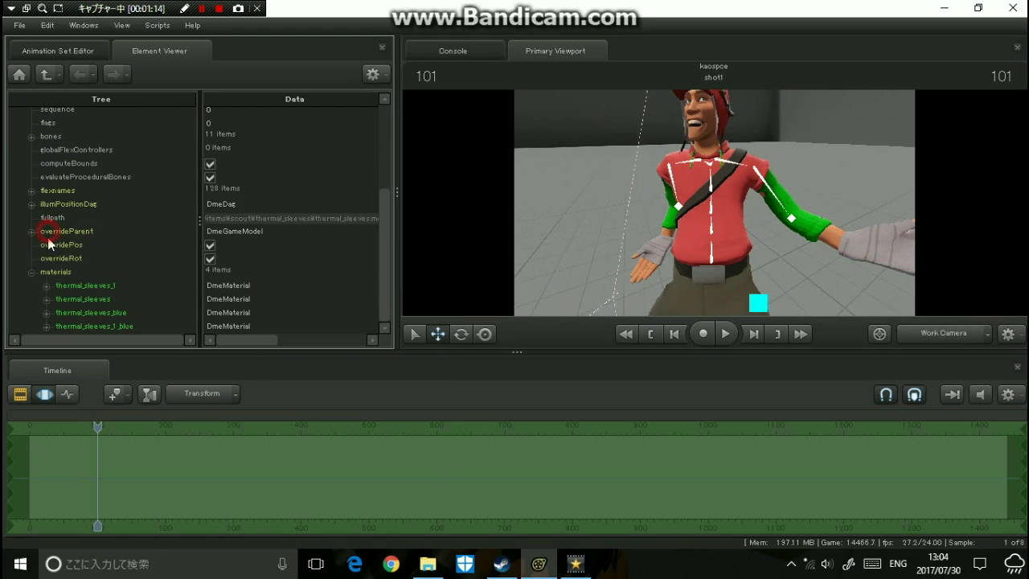
left_click(47, 314)
left_click(259, 313)
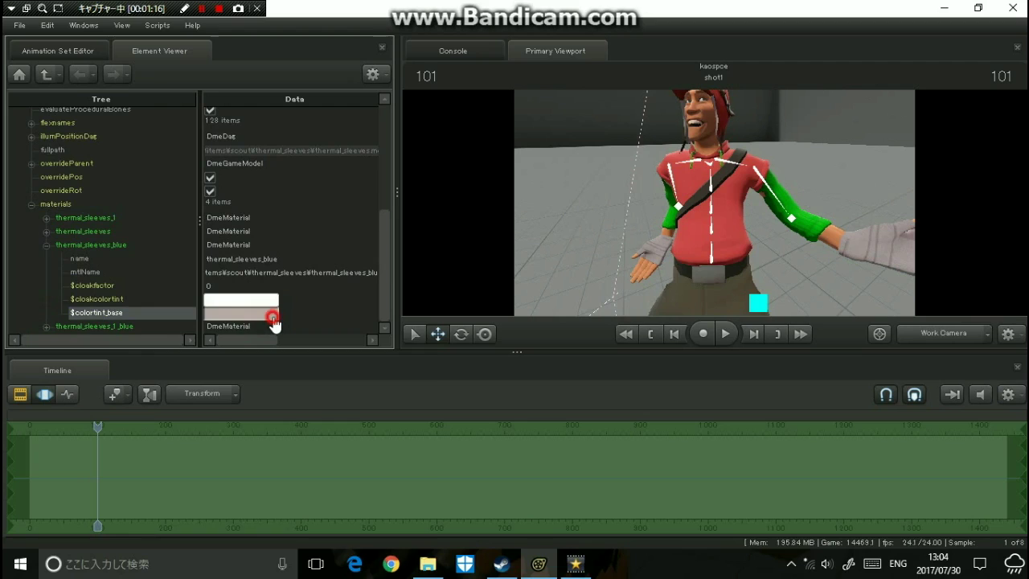
left_click(282, 412)
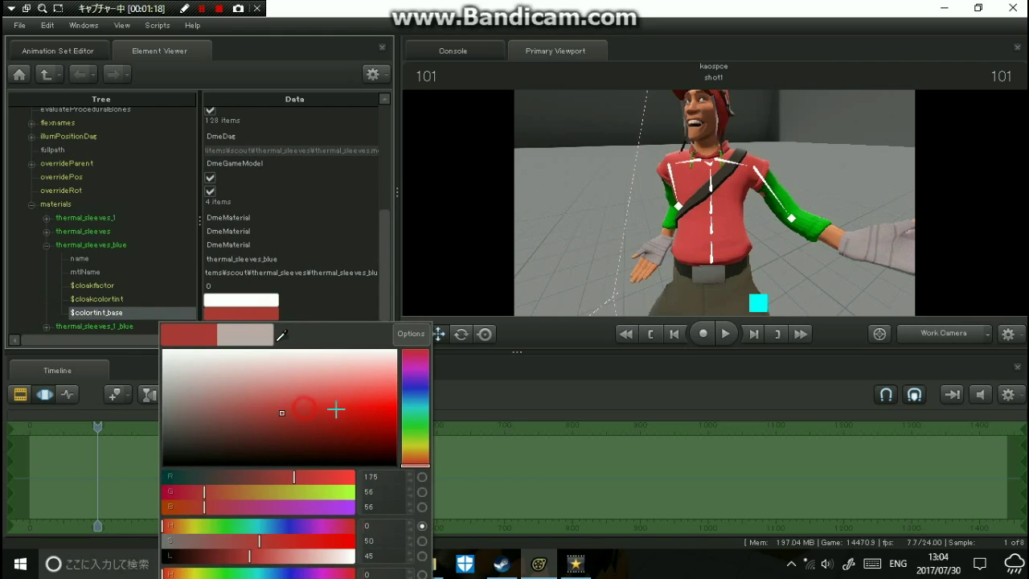
left_click_drag(361, 390, 348, 401)
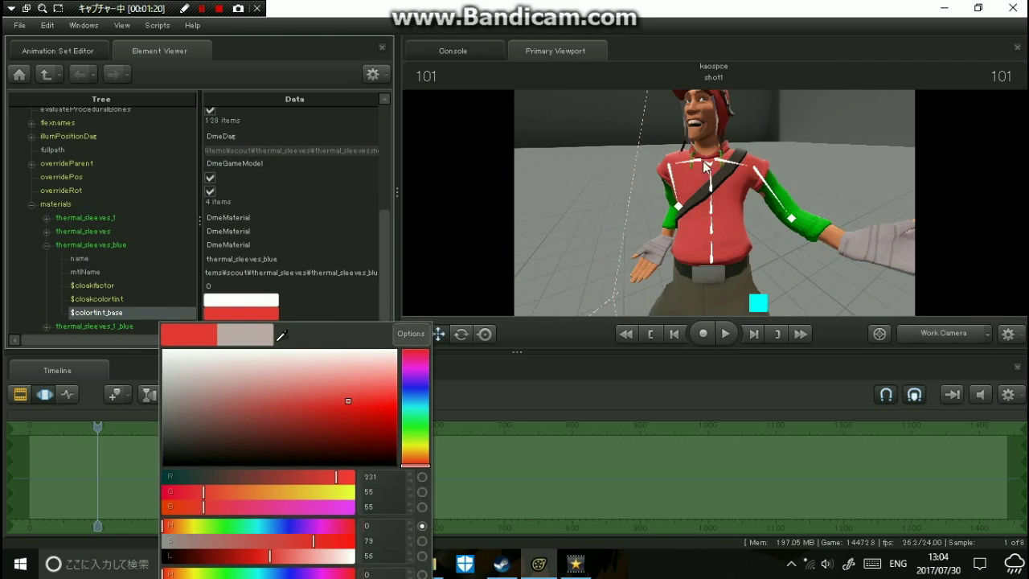
left_click(295, 299)
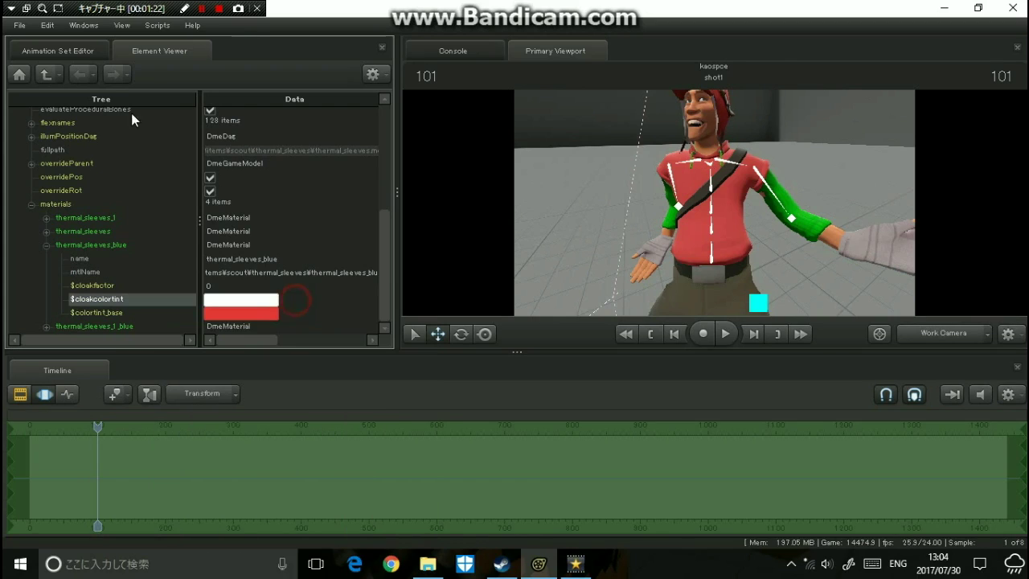
Return to the Animation Set Editor and change the scene camera to camera2.
left_click(94, 50)
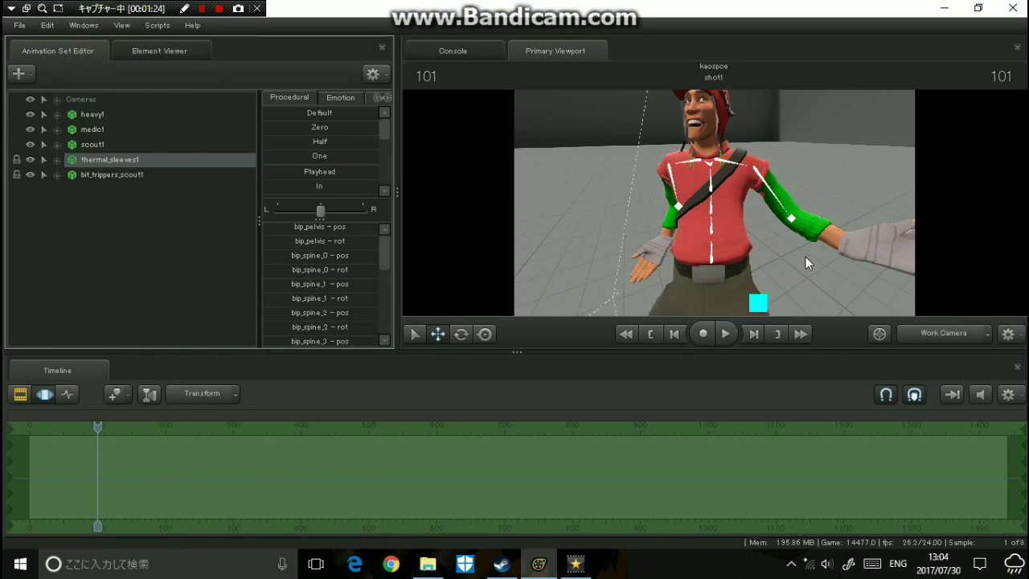
left_click(987, 336)
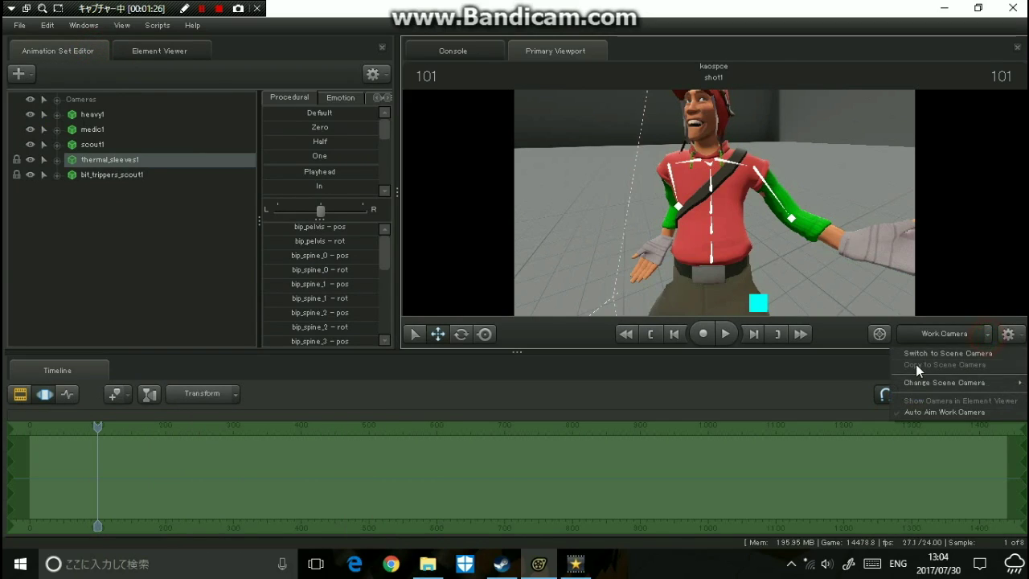
mouse_move(919, 383)
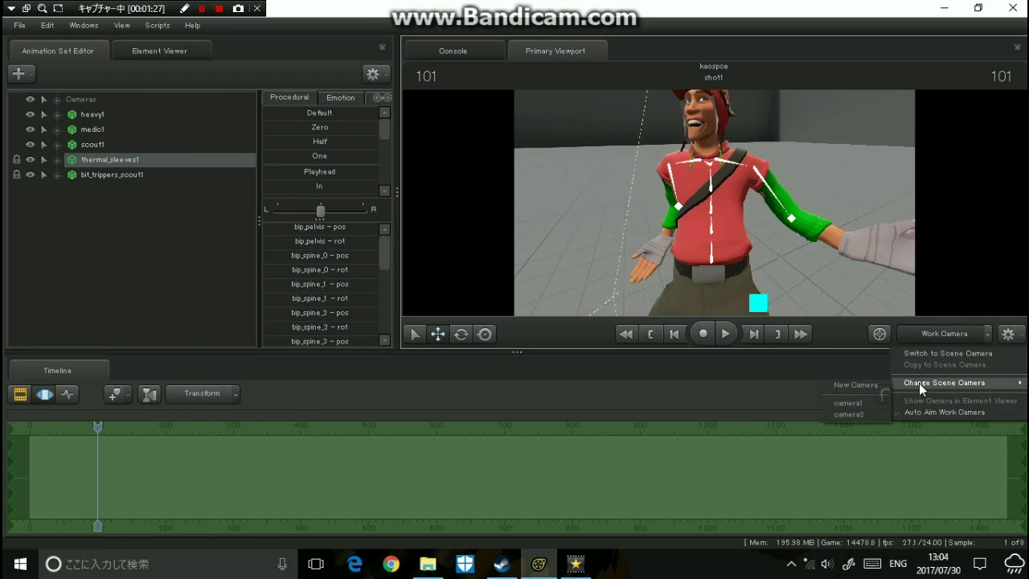
left_click(861, 413)
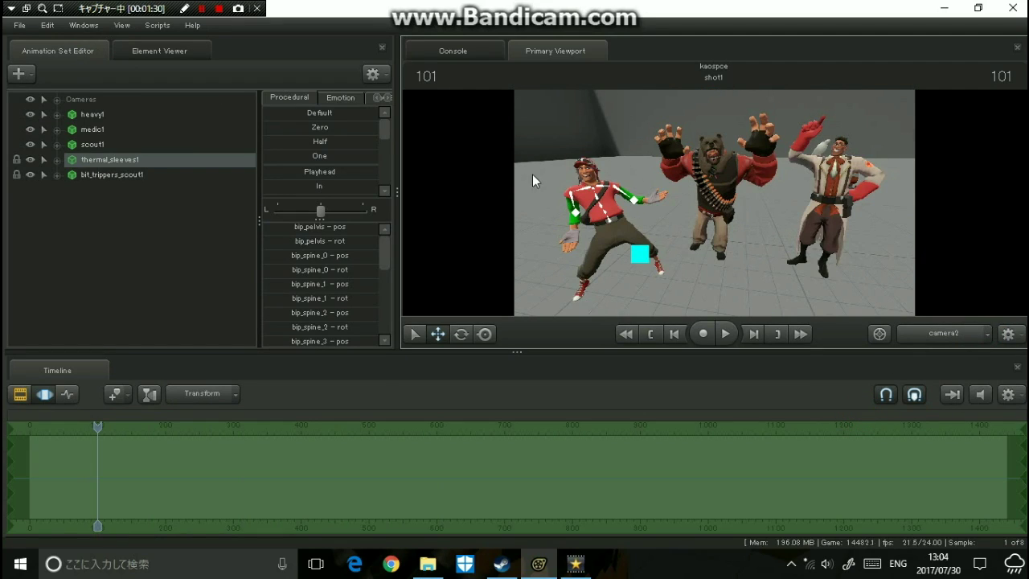
Mark the thermal_sleeves1 and bit_trippers_scout1 animation sets as hidden.
right_click(98, 163)
left_click(121, 225)
right_click(126, 160)
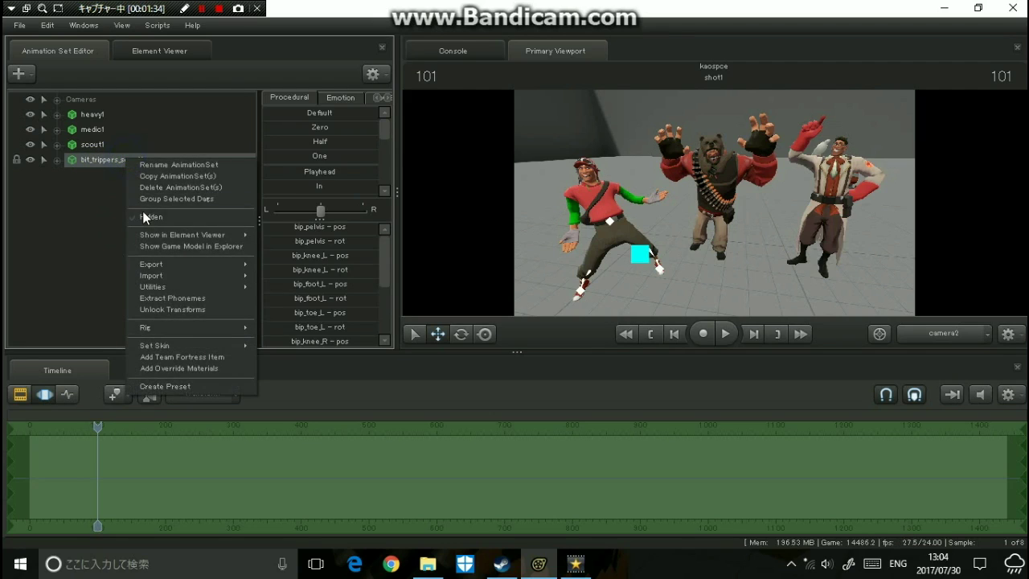
left_click(143, 214)
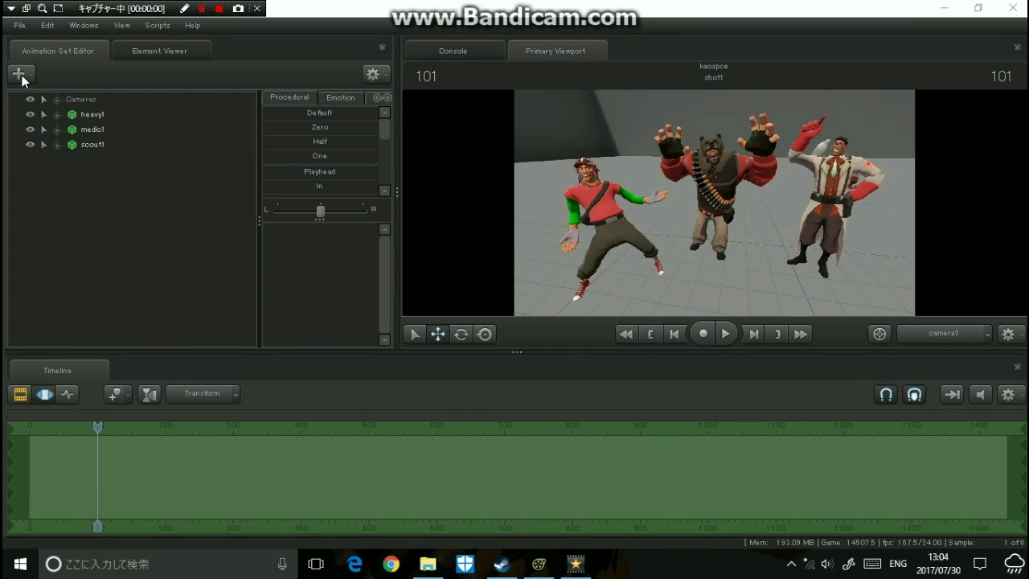
Change the scene camera to camera1 and move it high behind the medic and heavy, looking down at them.
left_click(22, 76)
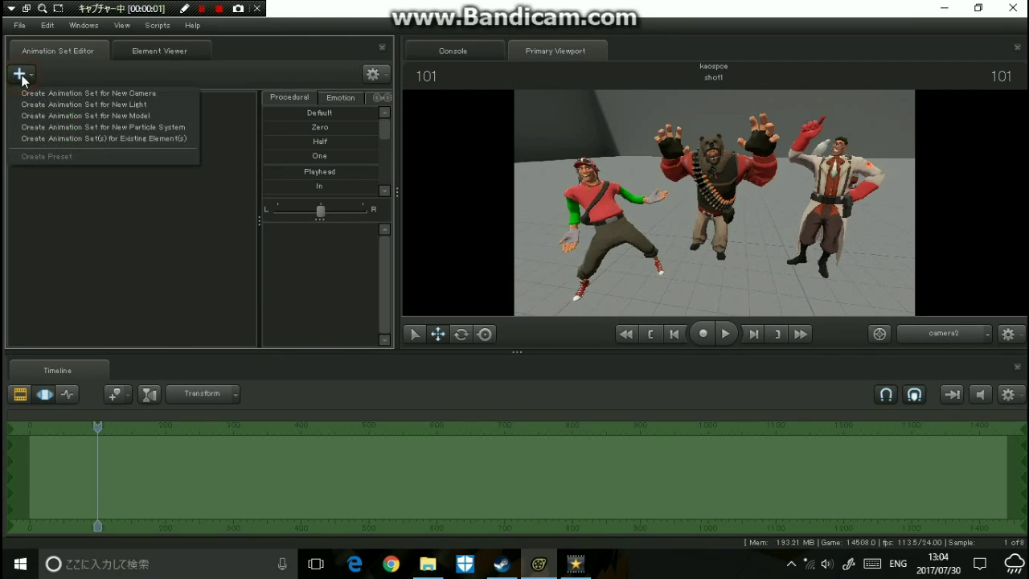
left_click(329, 77)
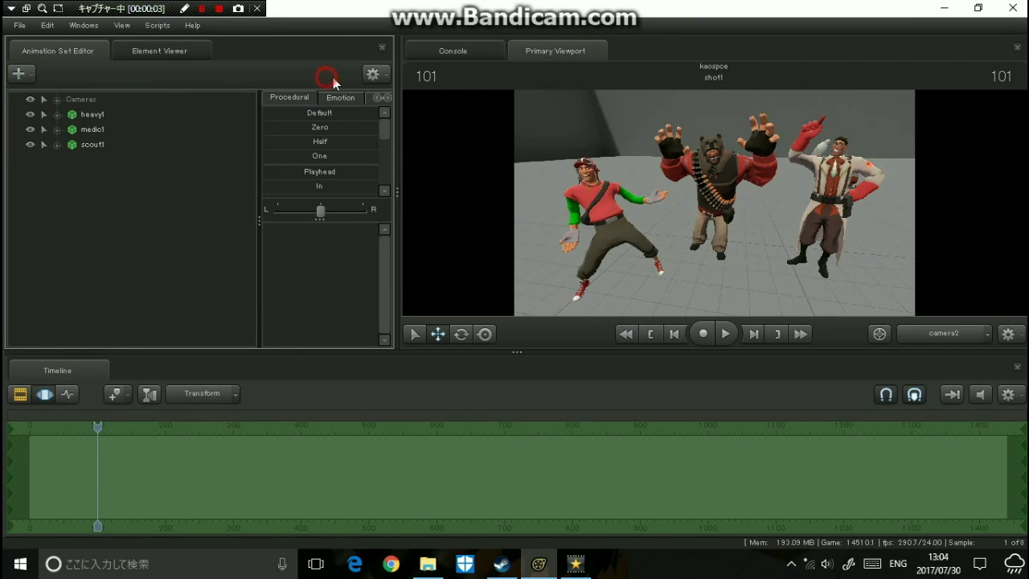
left_click(1005, 334)
mouse_move(954, 382)
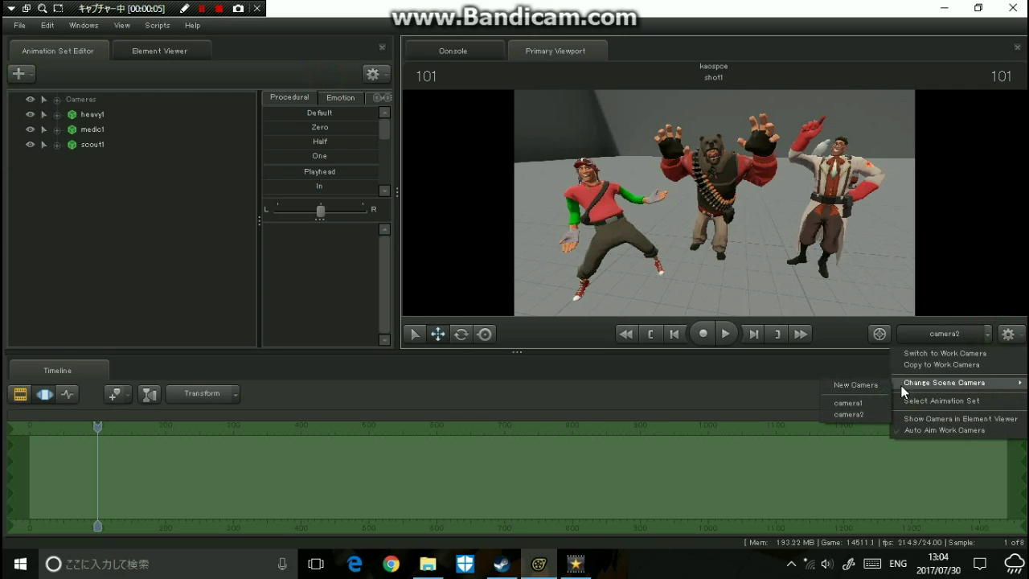
left_click(854, 405)
mouse_move(715, 201)
left_mouse_down()
mouse_move(716, 273)
mouse_move(623, 246)
mouse_move(651, 266)
mouse_move(660, 267)
mouse_move(619, 241)
mouse_move(715, 203)
left_mouse_up()
key("s")
key("d")
key("s")
key("w")
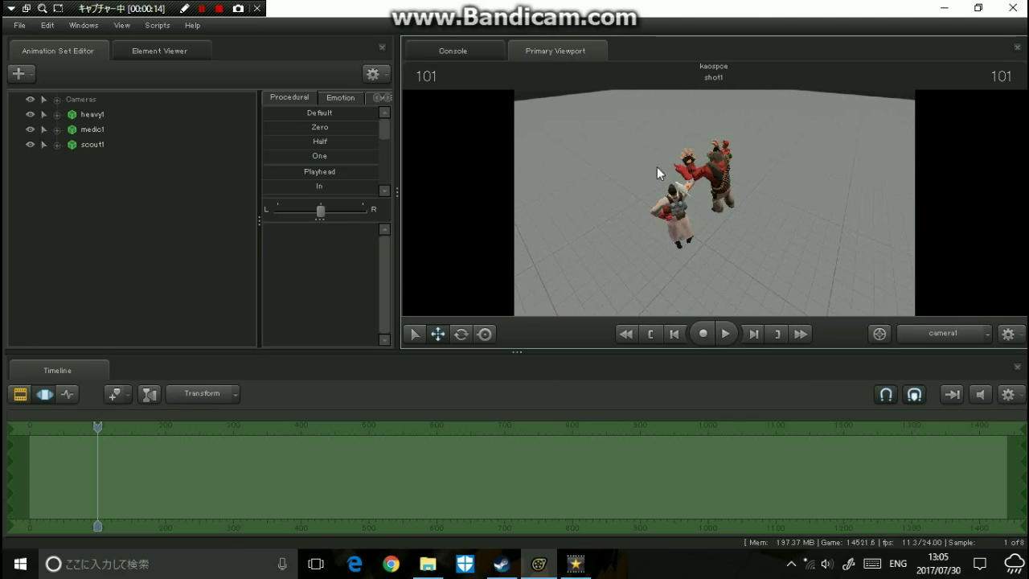
left_click_drag(657, 167, 673, 199)
Create an animation set for a new light from camera1's view and inspect the lit characters through the work camera.
left_click(22, 76)
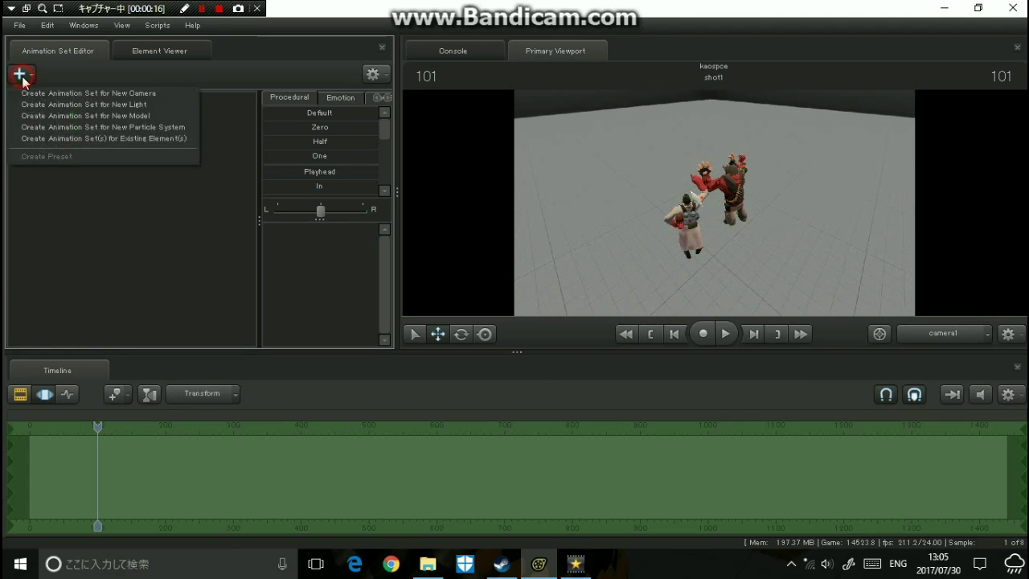
left_click(59, 104)
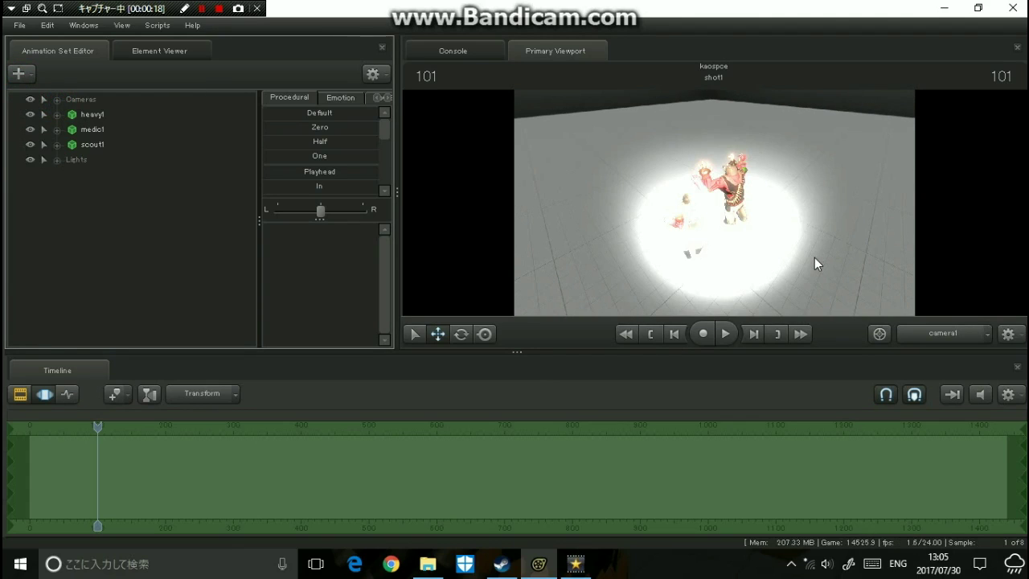
left_click(939, 334)
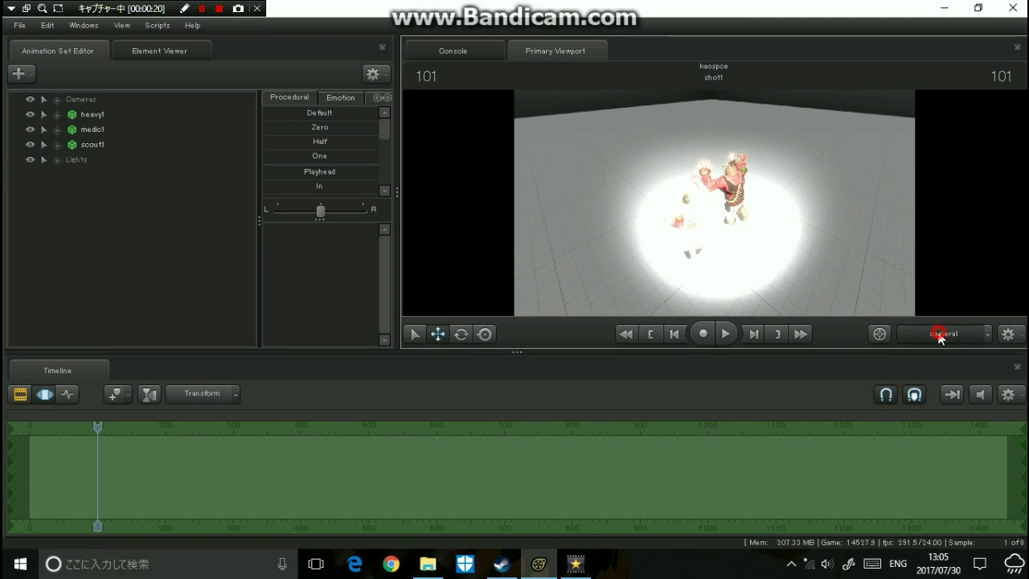
key("s")
left_click_drag(873, 243, 889, 240)
key("s")
left_click_drag(715, 202, 714, 203)
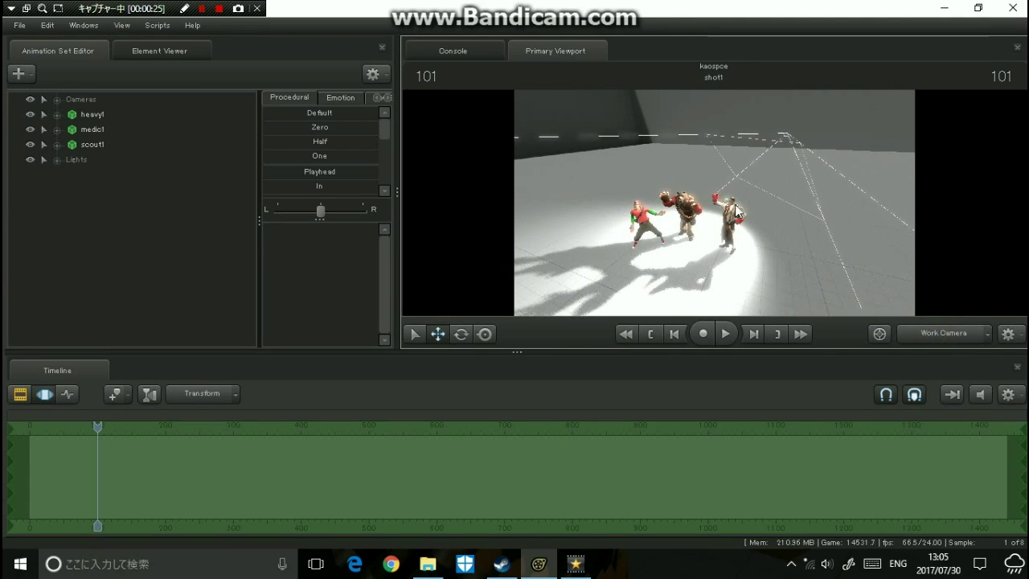
left_click(953, 333)
left_click(953, 332)
left_click(953, 332)
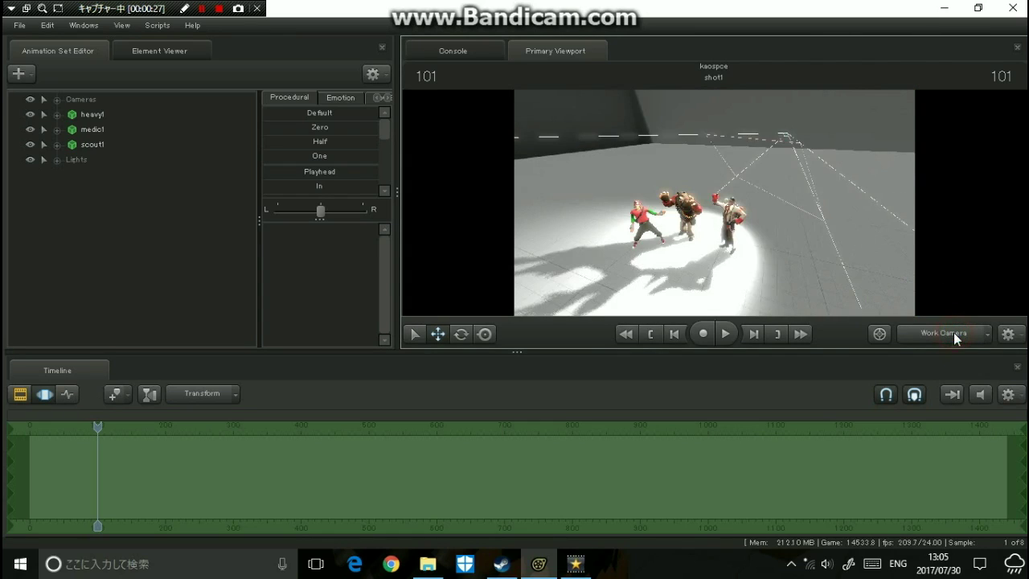
Select light1 under Lights and rotate it so its beam falls more squarely on the three characters.
left_click_drag(715, 203, 708, 193)
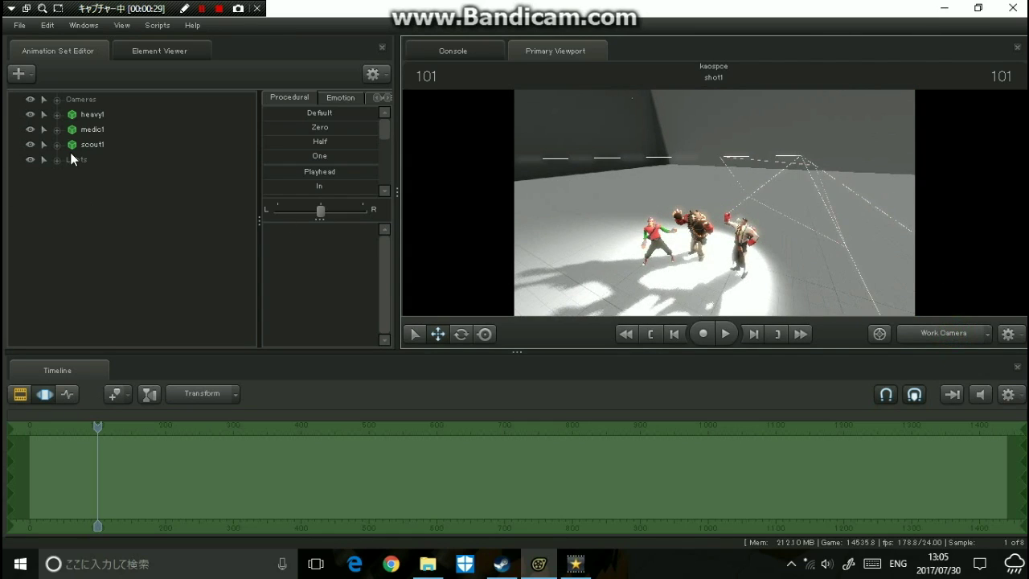
left_click(55, 161)
left_click(95, 175)
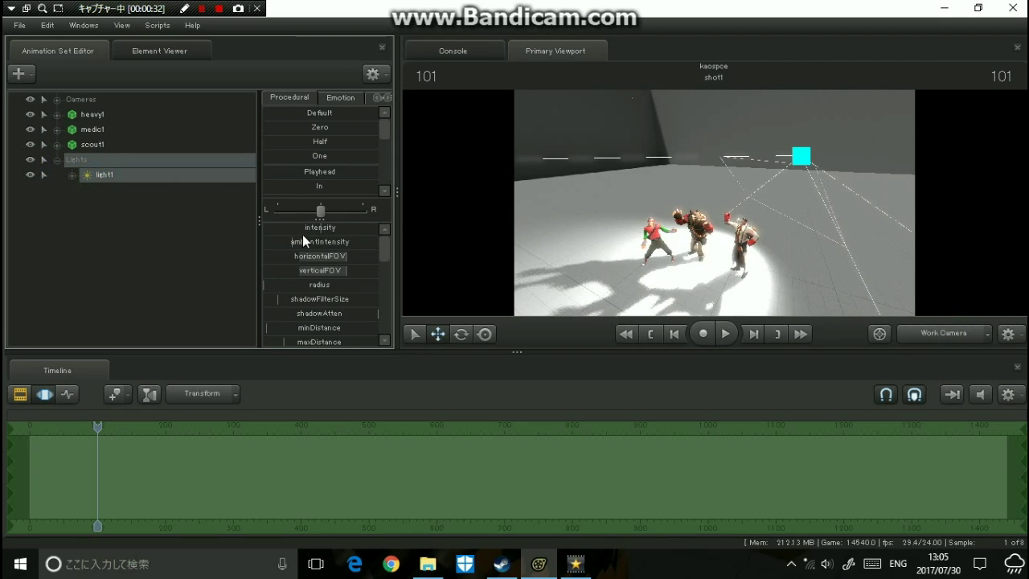
left_click(461, 335)
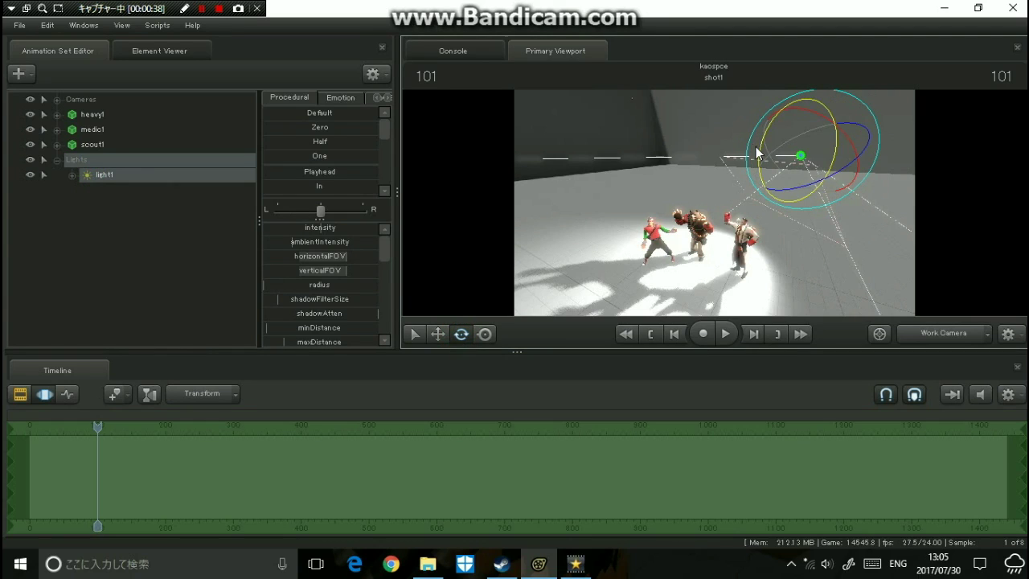
left_click_drag(763, 142, 757, 200)
left_click_drag(764, 288, 753, 290)
left_click_drag(857, 168, 860, 193)
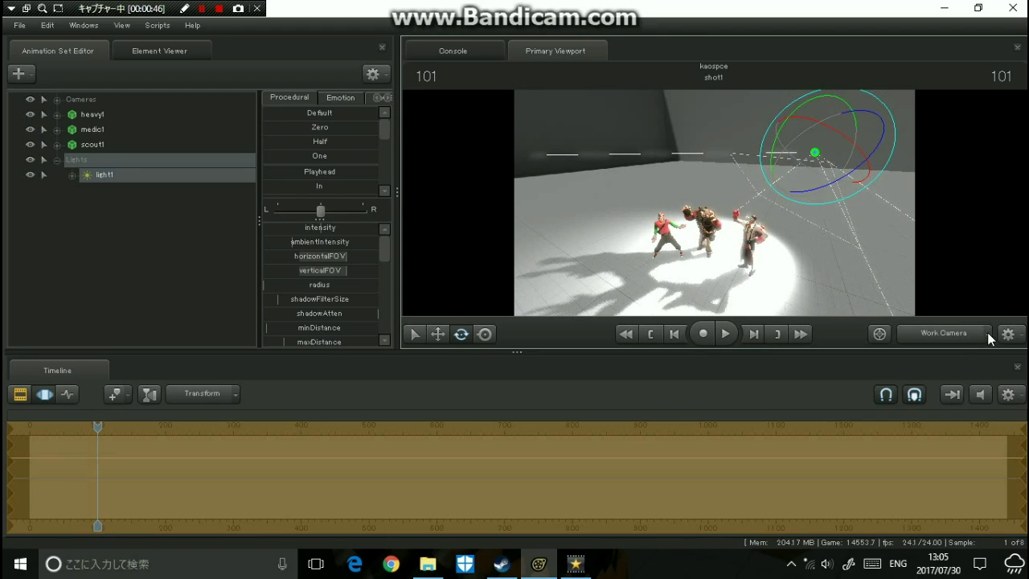
Check the rotated light on the characters through camera2, and return to the work camera.
left_click(989, 339)
mouse_move(952, 382)
left_click(853, 416)
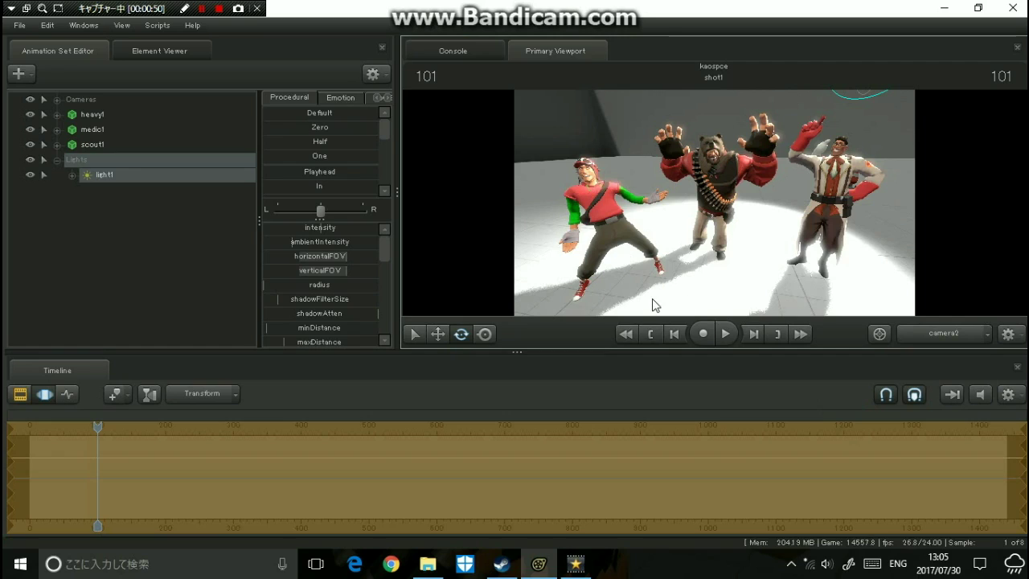
left_click(987, 333)
mouse_move(943, 383)
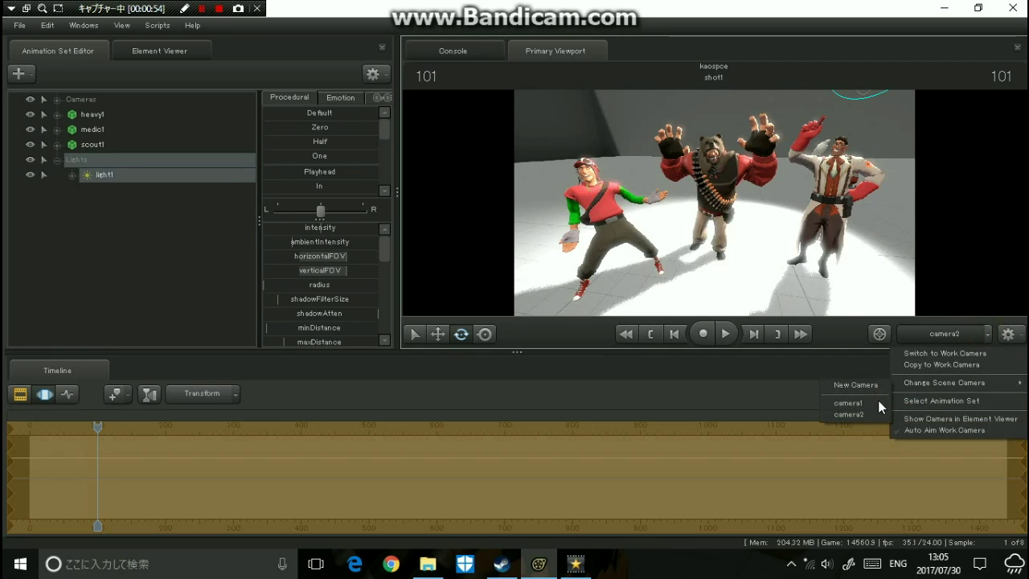
left_click(942, 353)
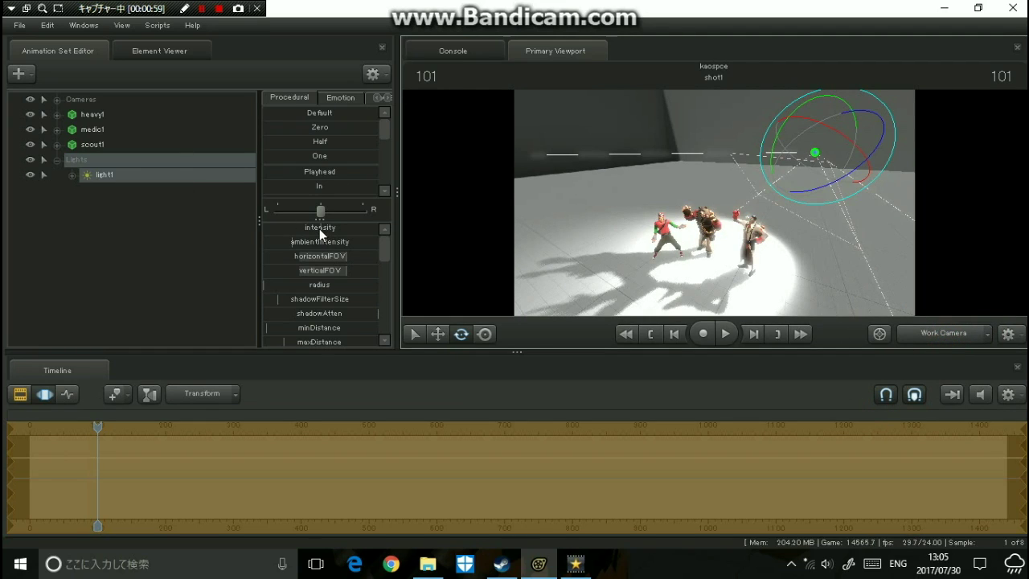
Lower light1's intensity, raise its horizontalFOV and verticalFOV to maximum, and increase shadowFilterSize to soften the shadows.
left_click_drag(319, 228, 291, 228)
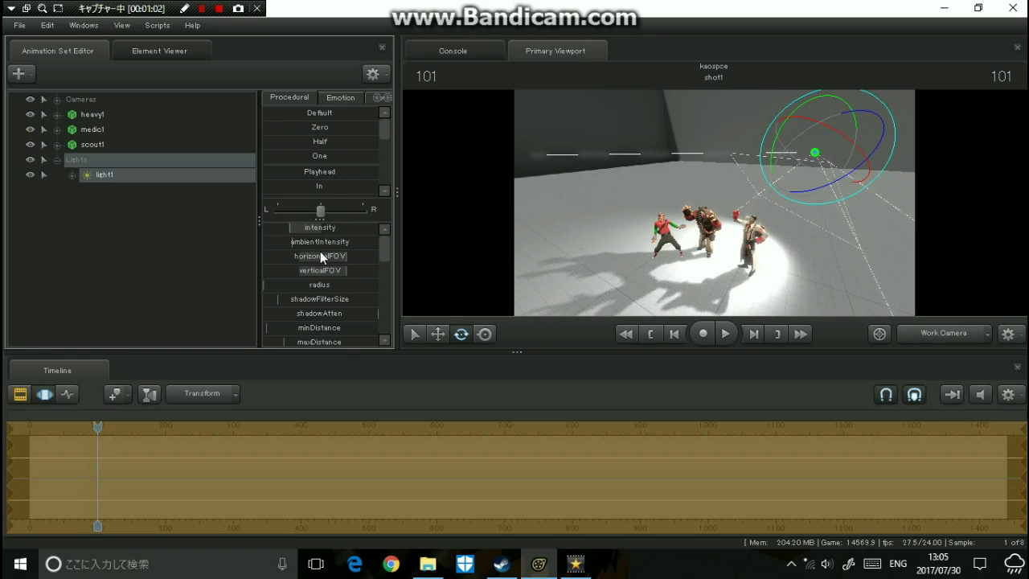
left_click_drag(344, 256, 379, 271)
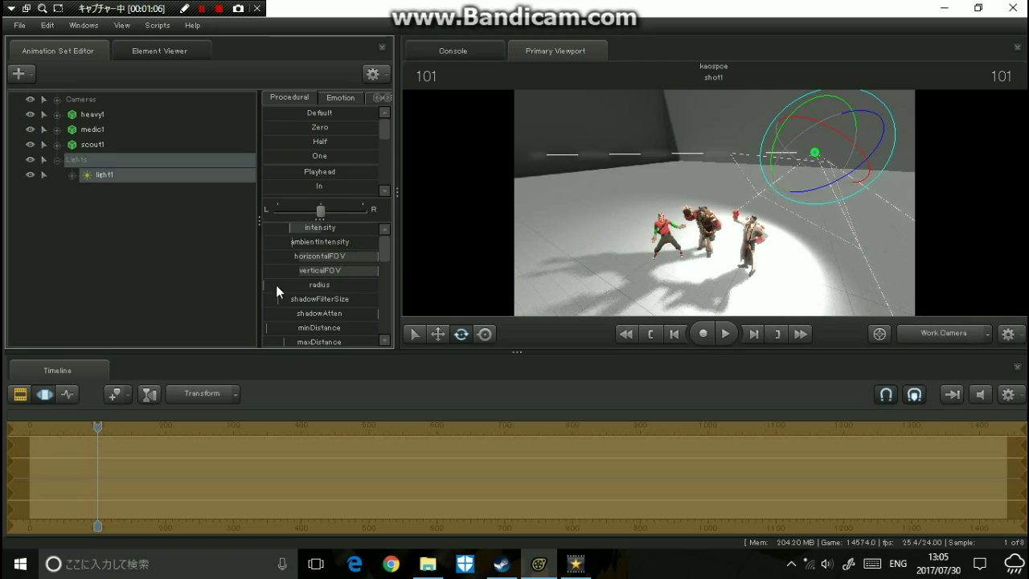
scroll(320, 278, "down", 1)
left_click_drag(287, 256, 310, 255)
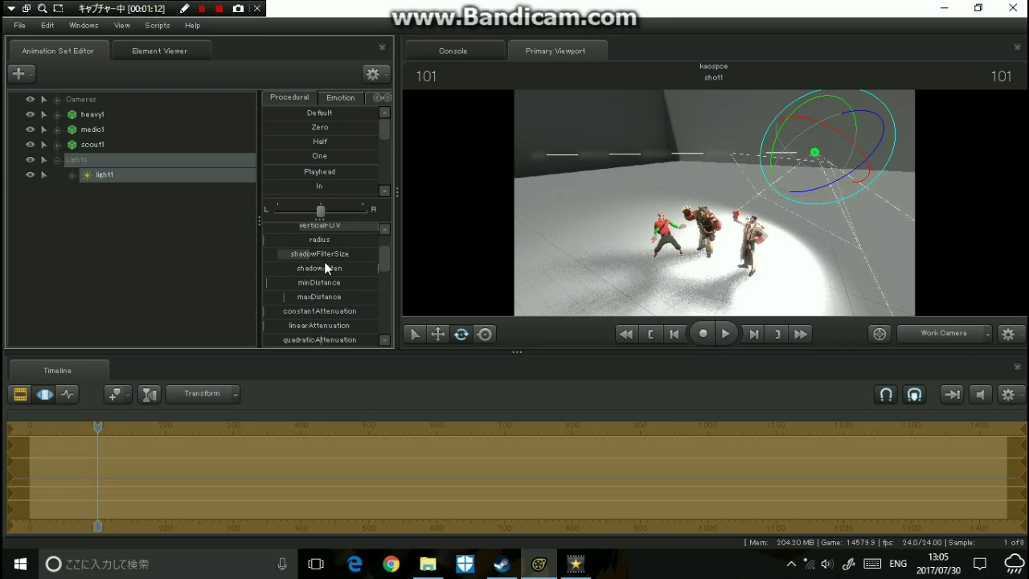
Change the scene camera to camera2 to examine the softened lighting on the characters.
left_click(979, 332)
left_click(979, 333)
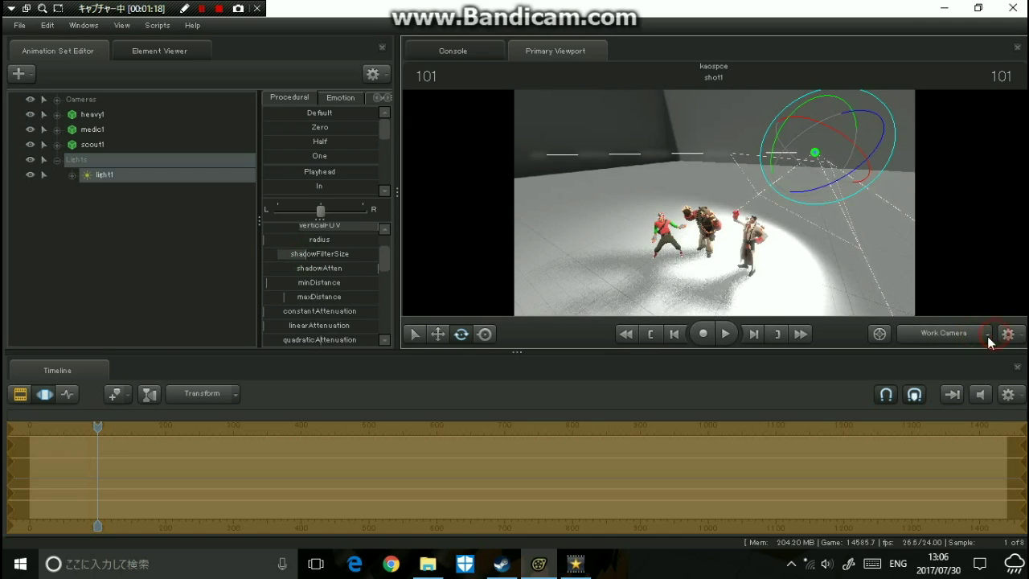
left_click(989, 335)
mouse_move(931, 379)
left_click(852, 412)
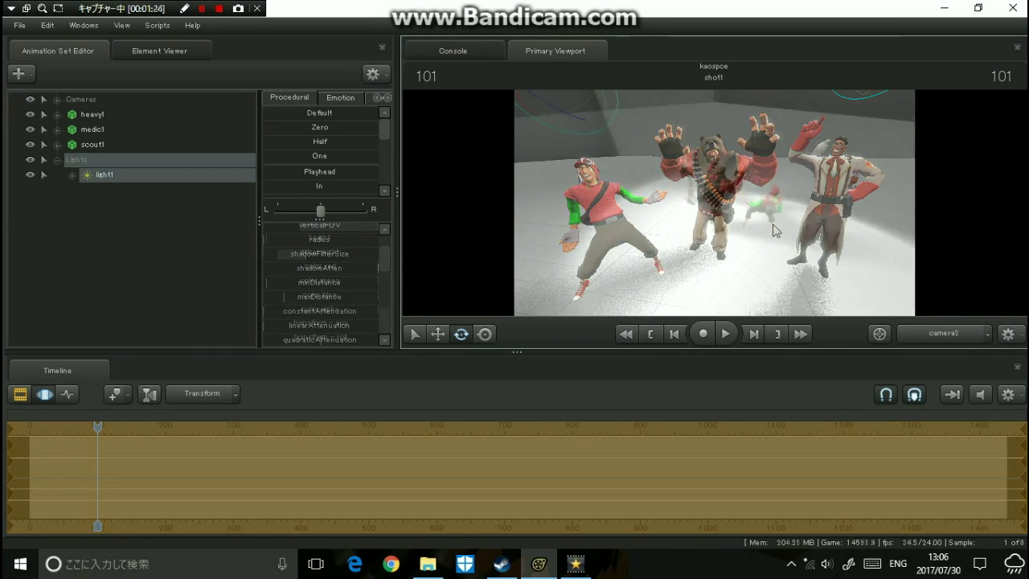
Create an animation set for a second light from camera1's view behind the characters and select light2.
key("w")
mouse_move(714, 203)
left_mouse_down()
mouse_move(711, 268)
mouse_move(715, 177)
left_mouse_up()
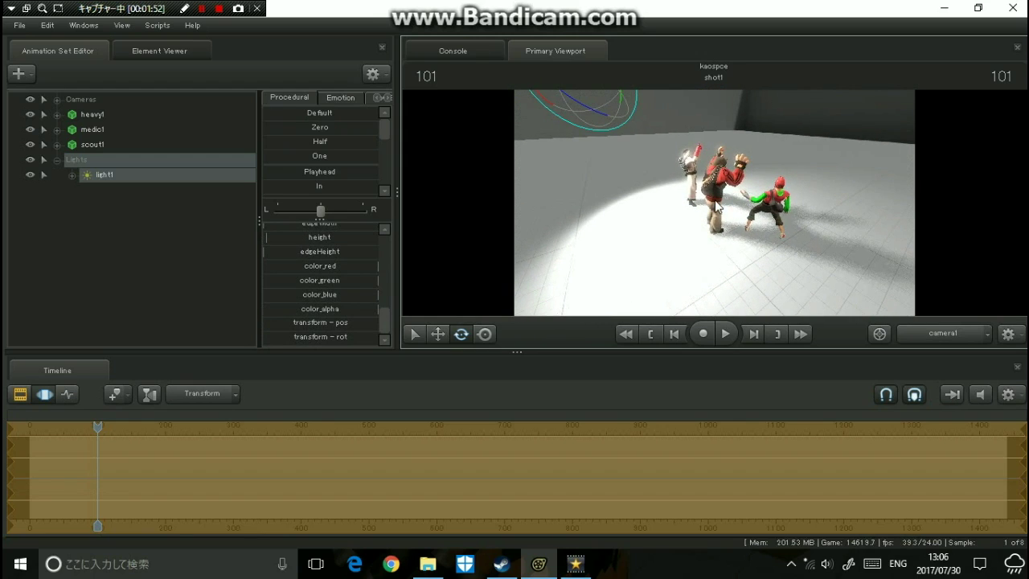
left_click(15, 72)
left_click(15, 74)
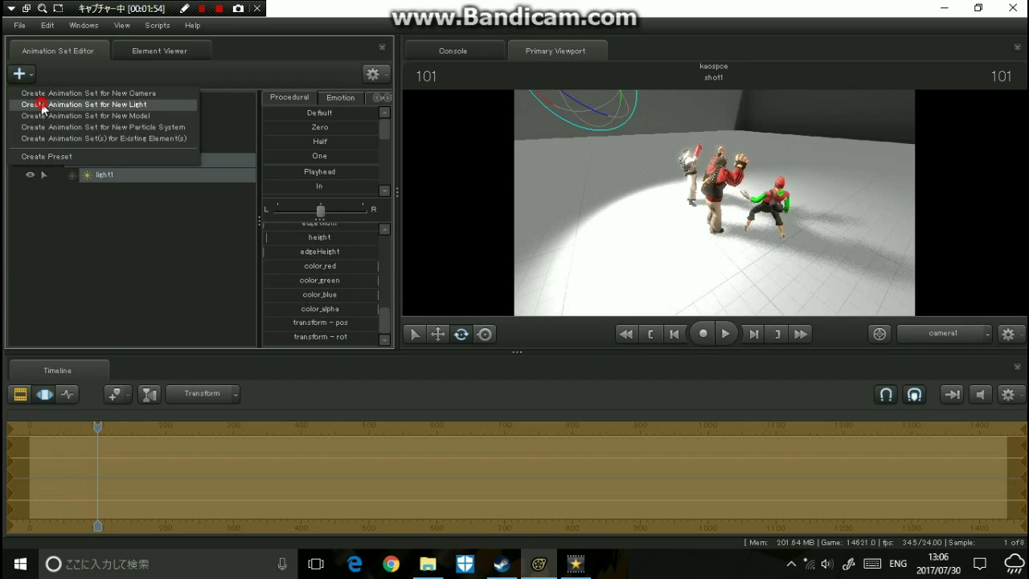
left_click(44, 104)
left_click(113, 190)
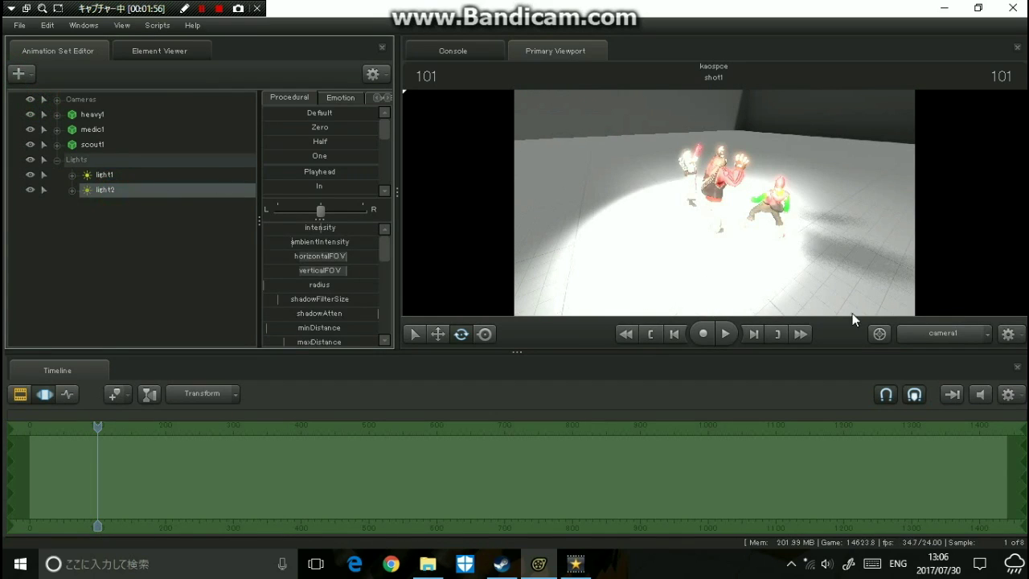
Change the scene camera to camera2 and rotate light2 to adjust its aim at the characters.
left_click(981, 336)
mouse_move(946, 383)
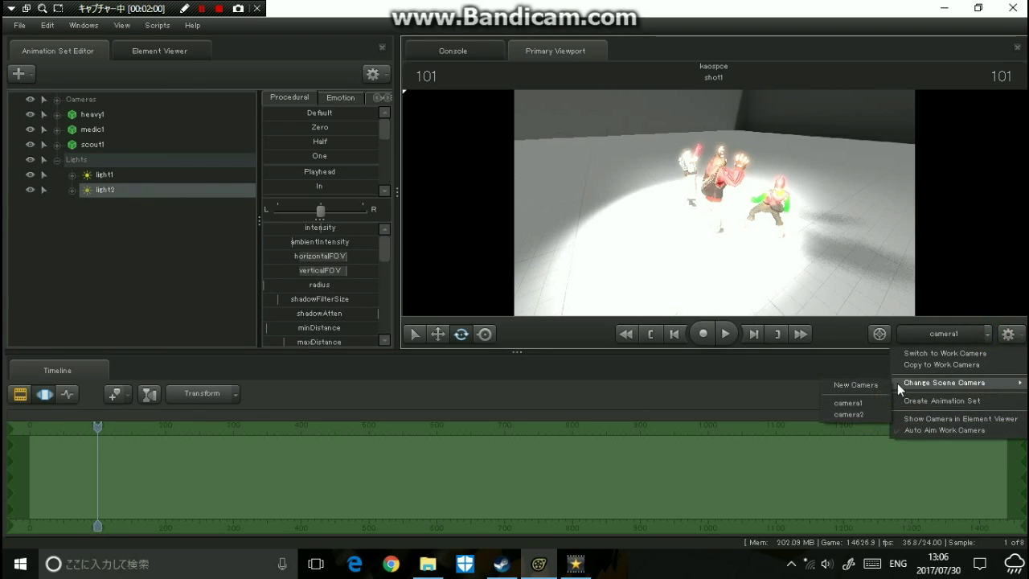
left_click(836, 415)
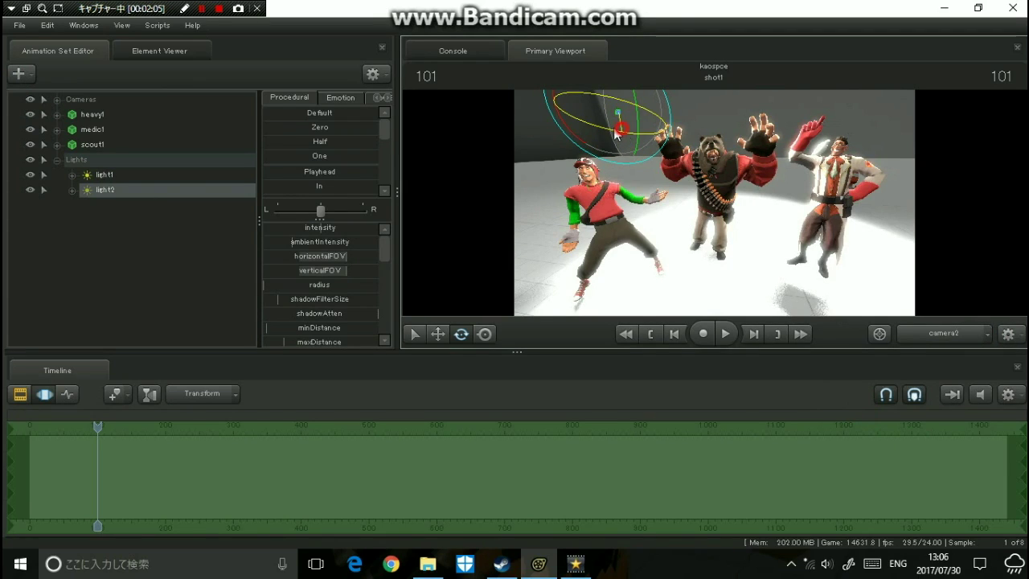
mouse_move(624, 136)
left_mouse_down()
mouse_move(605, 127)
mouse_move(639, 119)
mouse_move(601, 126)
mouse_move(613, 121)
mouse_move(628, 141)
mouse_move(641, 137)
mouse_move(630, 121)
left_mouse_up()
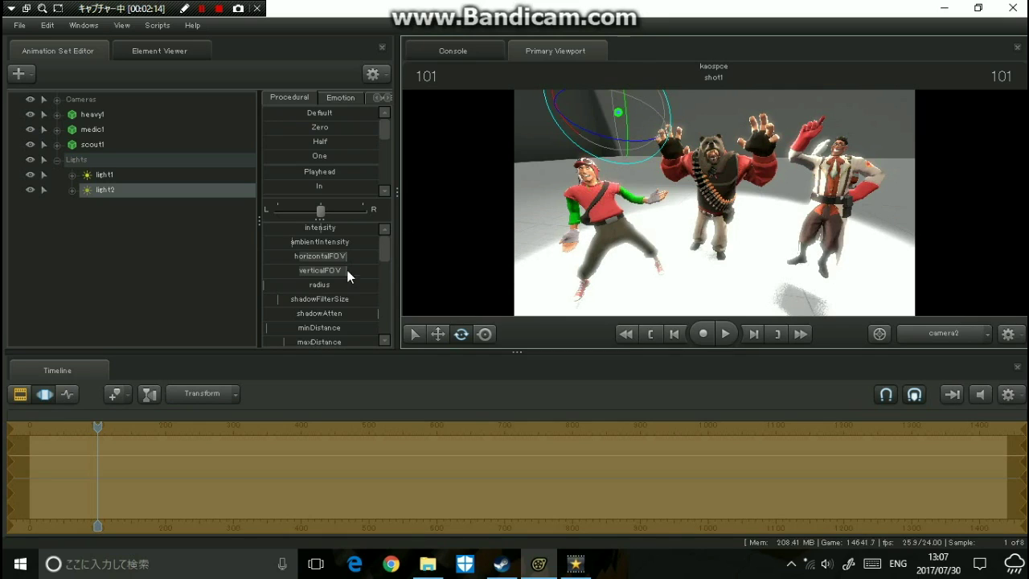
Raise light2's horizontalFOV to maximum and lower its intensity close to the minimum.
left_click_drag(320, 256, 342, 256)
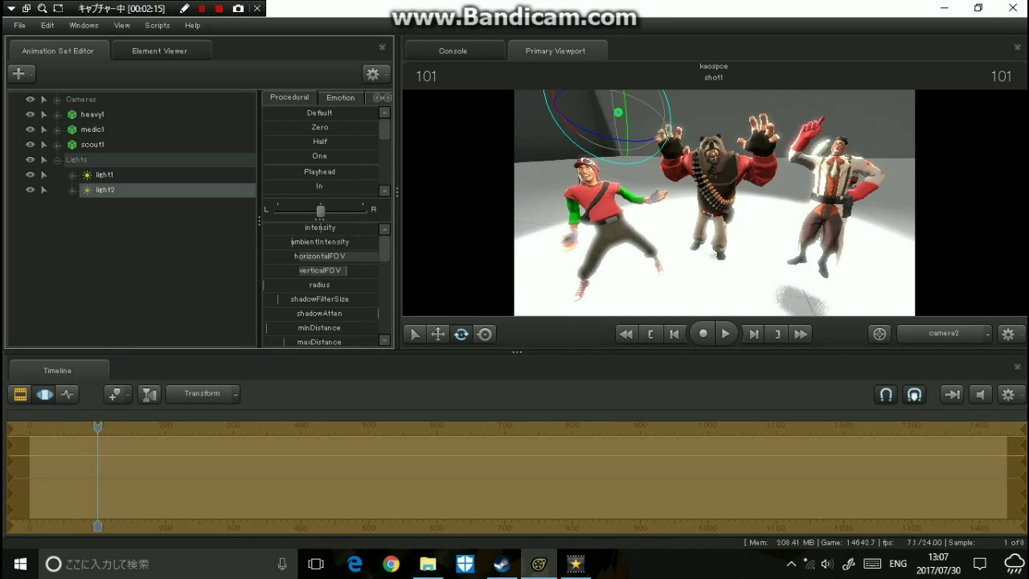
left_click(621, 122)
left_click_drag(320, 230, 269, 230)
Tint light2 red by keeping color_red at full and reducing color_green and color_blue to zero.
scroll(362, 265, "down", 5)
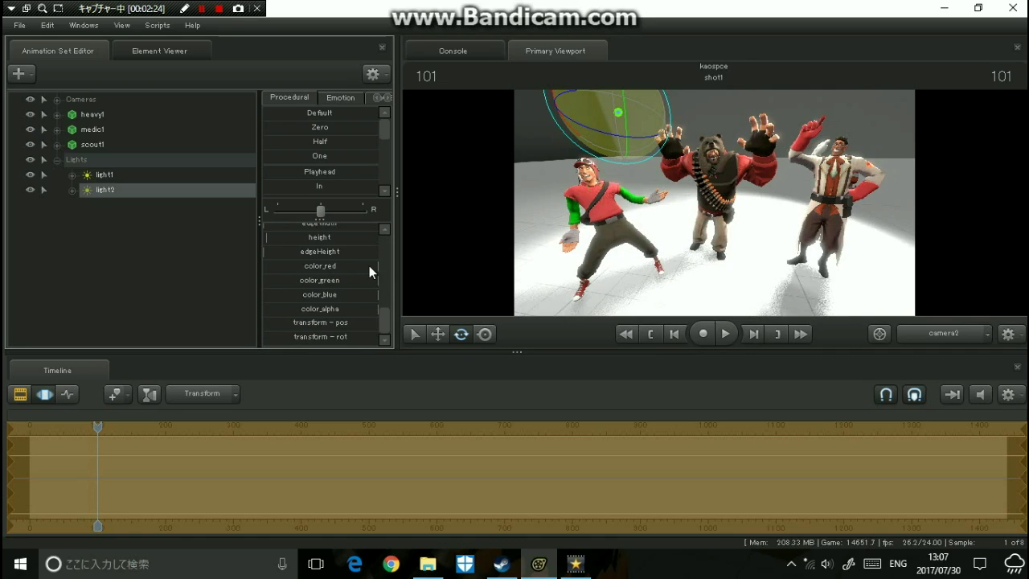
left_click_drag(372, 264, 264, 266)
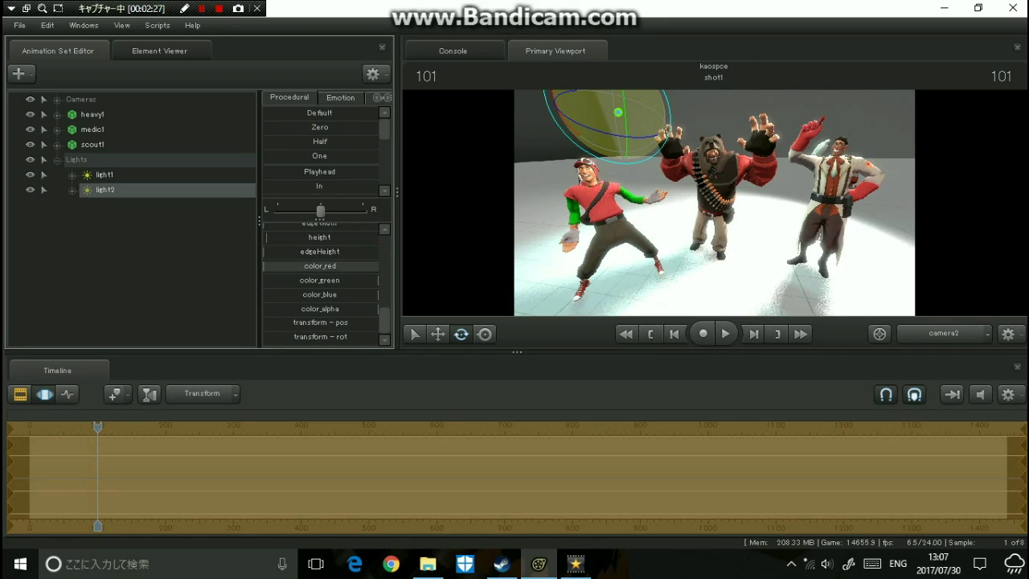
left_click_drag(372, 285, 265, 281)
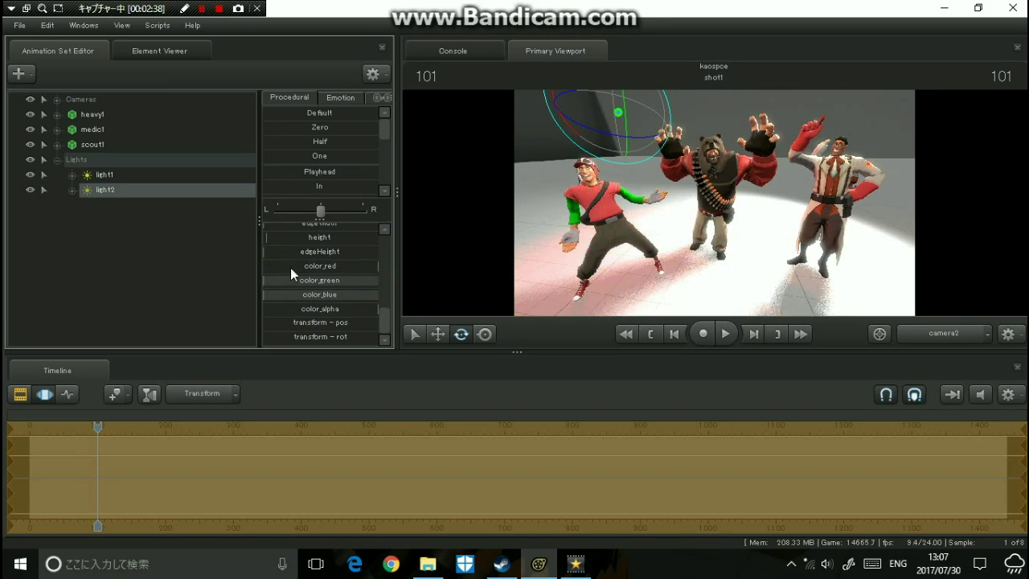
Raise light2's intensity and tint it yellow-green with color_red at about a quarter and color_green at full.
scroll(320, 237, "up", 5)
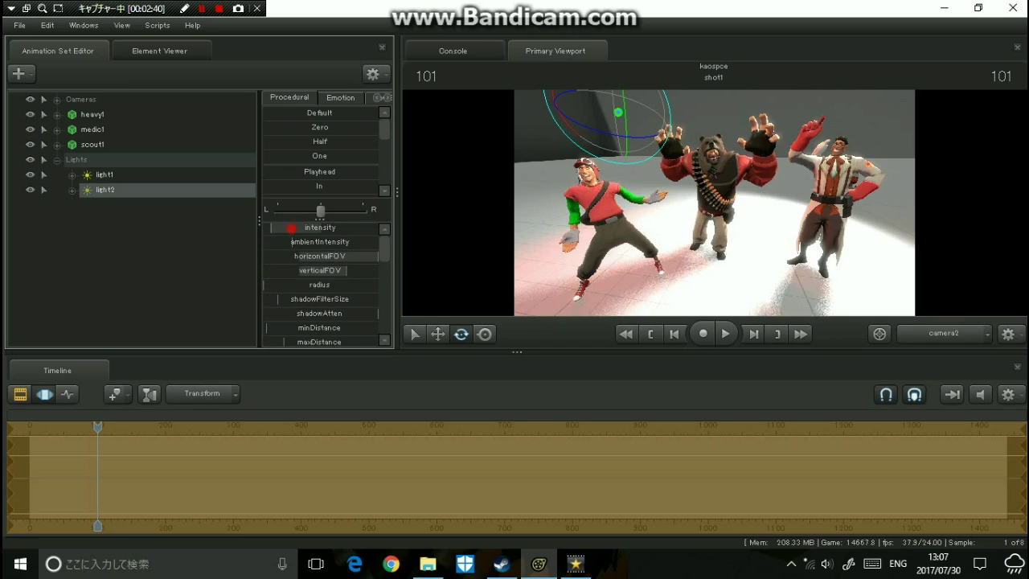
left_click_drag(291, 227, 304, 228)
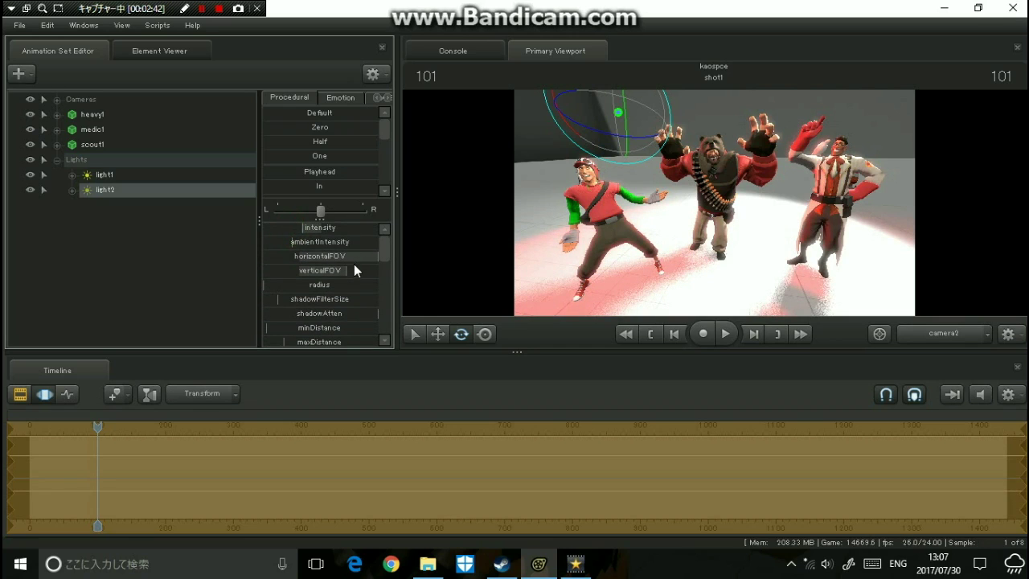
scroll(354, 265, "down", 5)
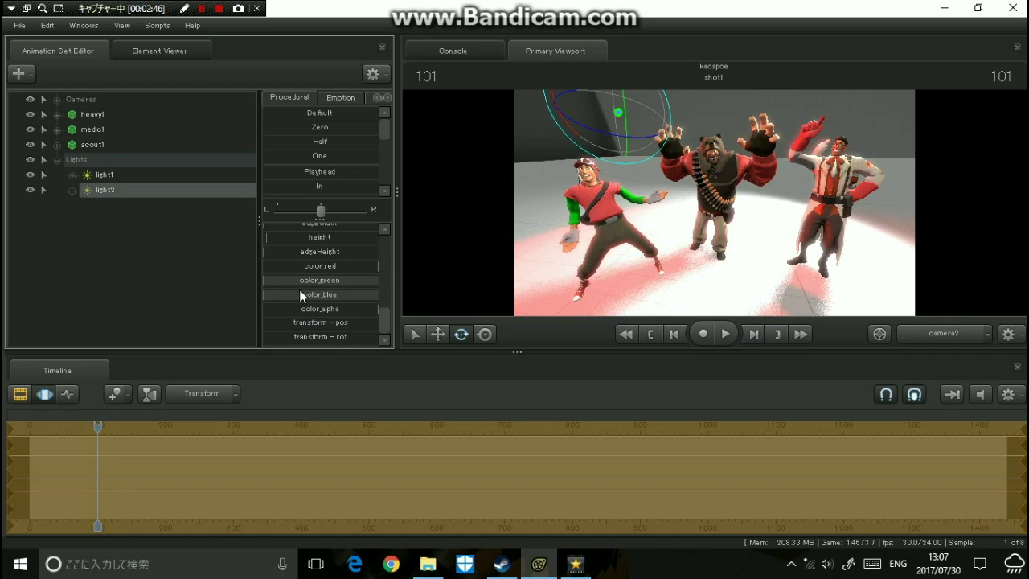
mouse_move(365, 266)
left_mouse_down()
mouse_move(289, 267)
mouse_move(378, 280)
left_mouse_up()
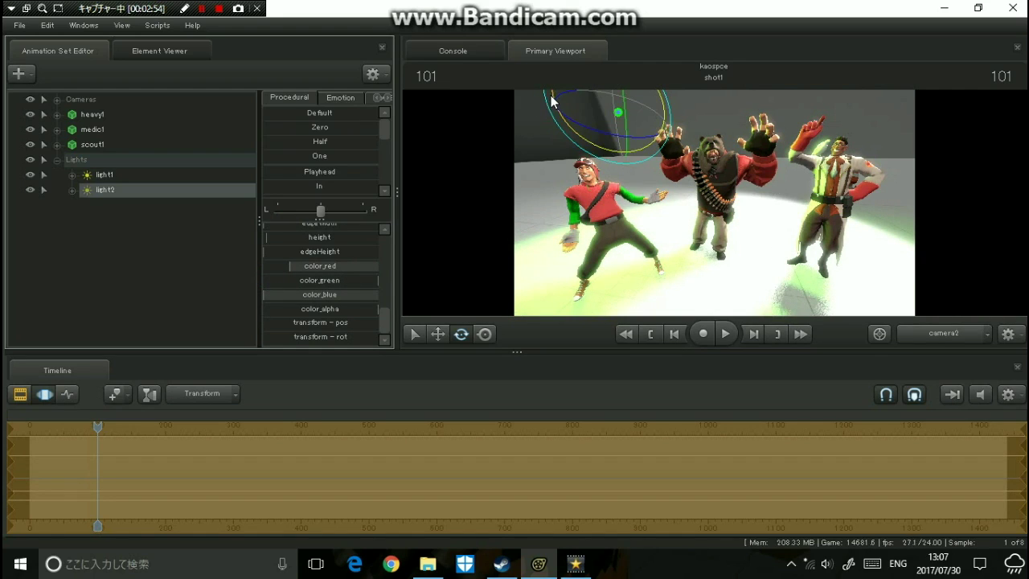
Change the scene camera to camera1 and move light2 higher above the floor beside the scout.
left_click(437, 333)
left_click(988, 336)
mouse_move(935, 381)
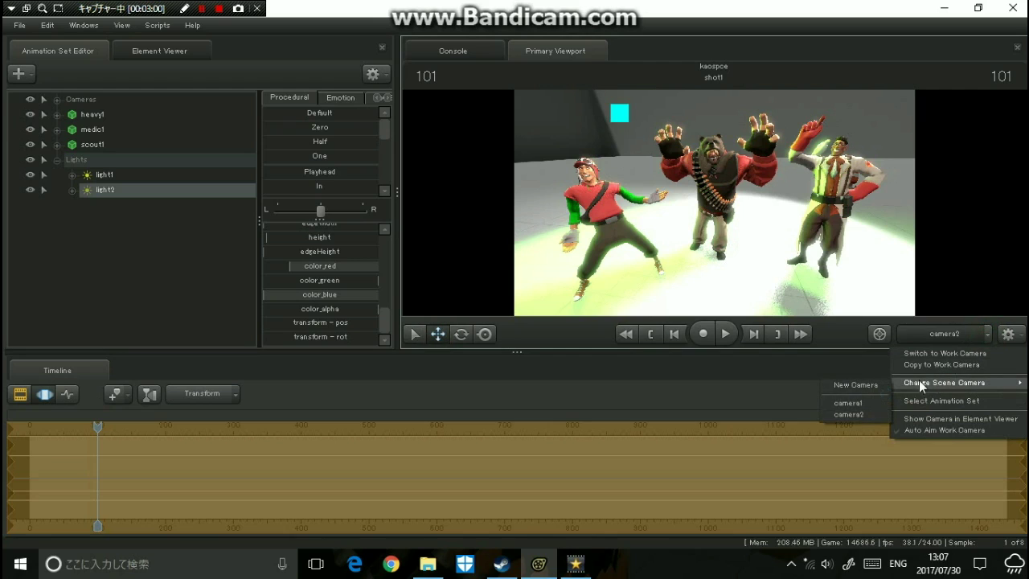
left_click(865, 404)
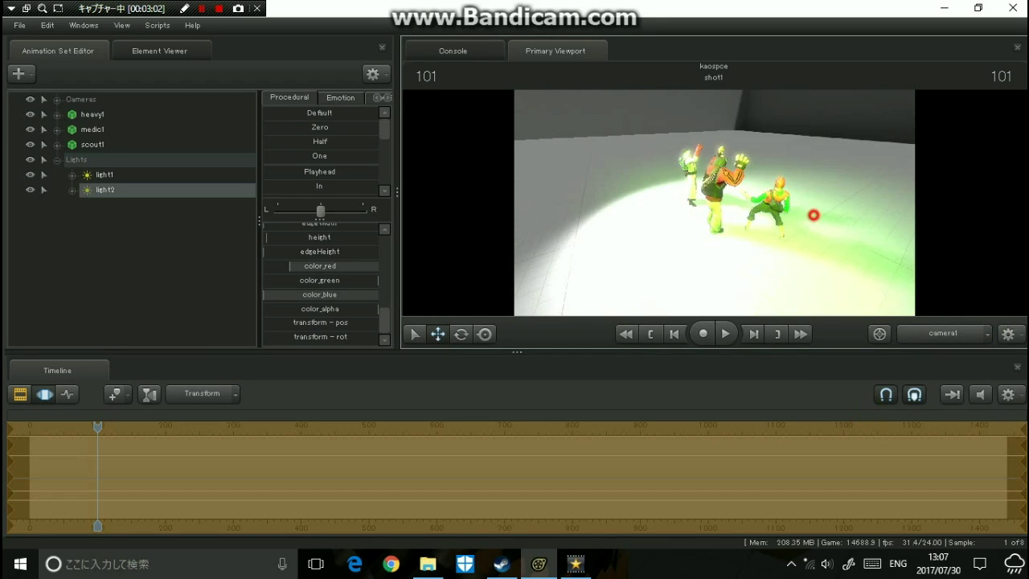
left_click_drag(692, 190, 671, 174)
Rotate light2 so its green beam covers the characters, and view the result through camera2.
left_click(460, 334)
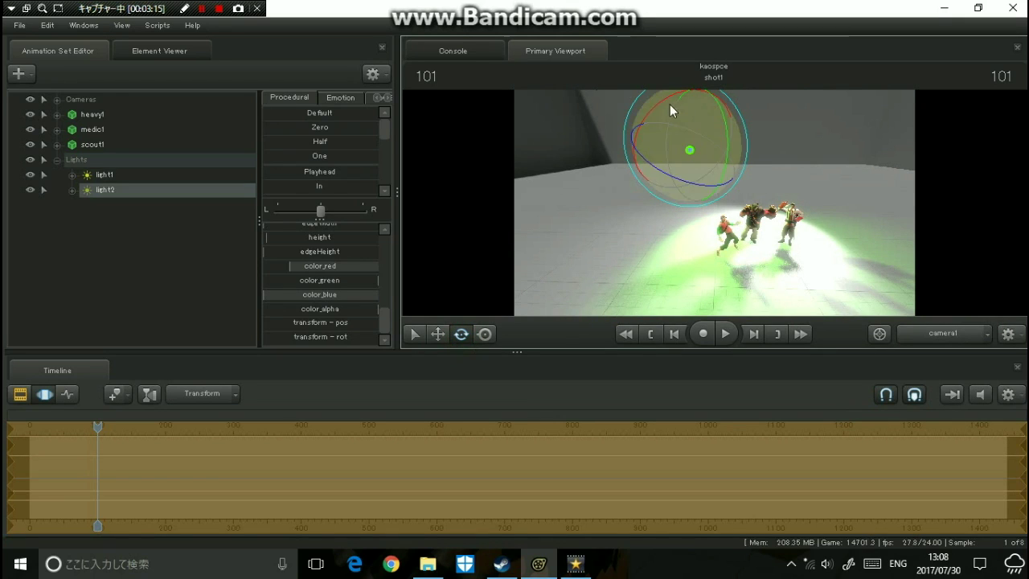
left_click_drag(653, 105, 649, 112)
left_click_drag(715, 114, 716, 116)
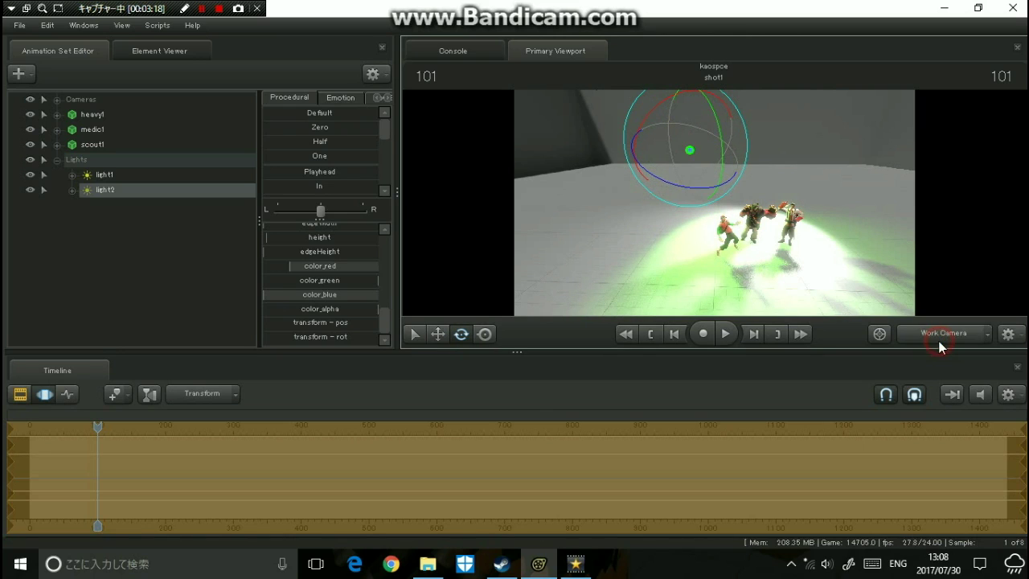
left_click(980, 339)
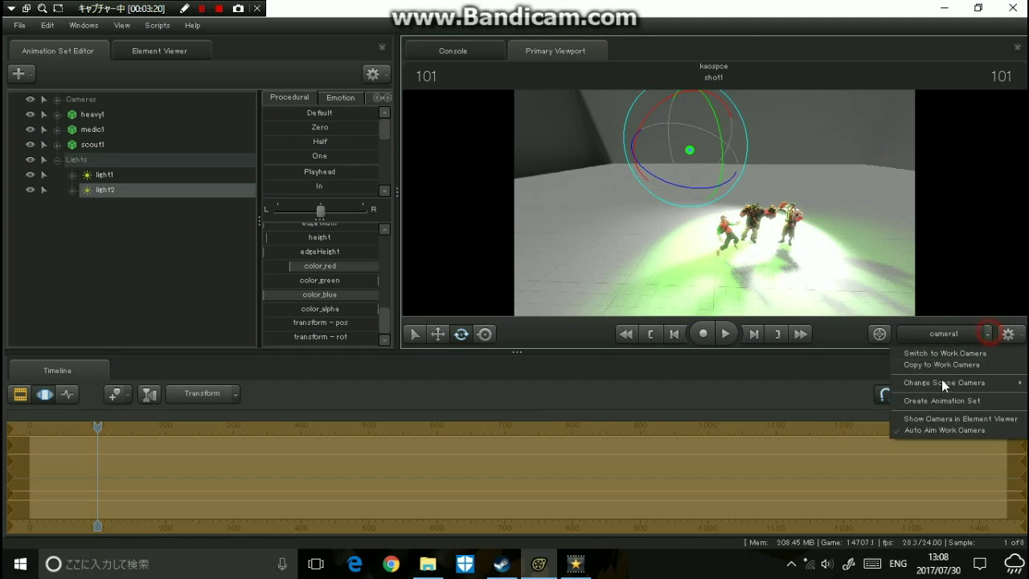
mouse_move(942, 380)
left_click(844, 417)
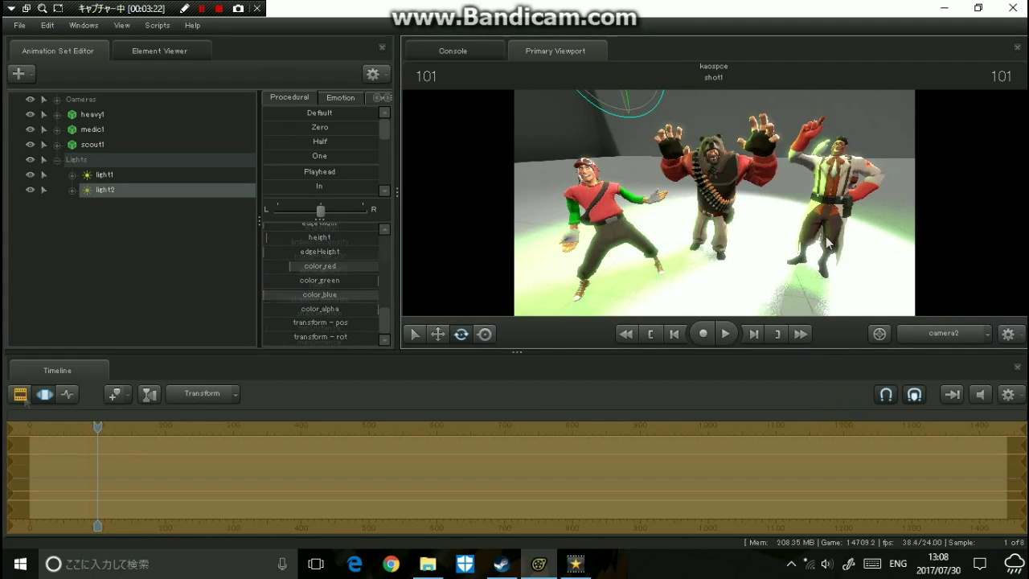